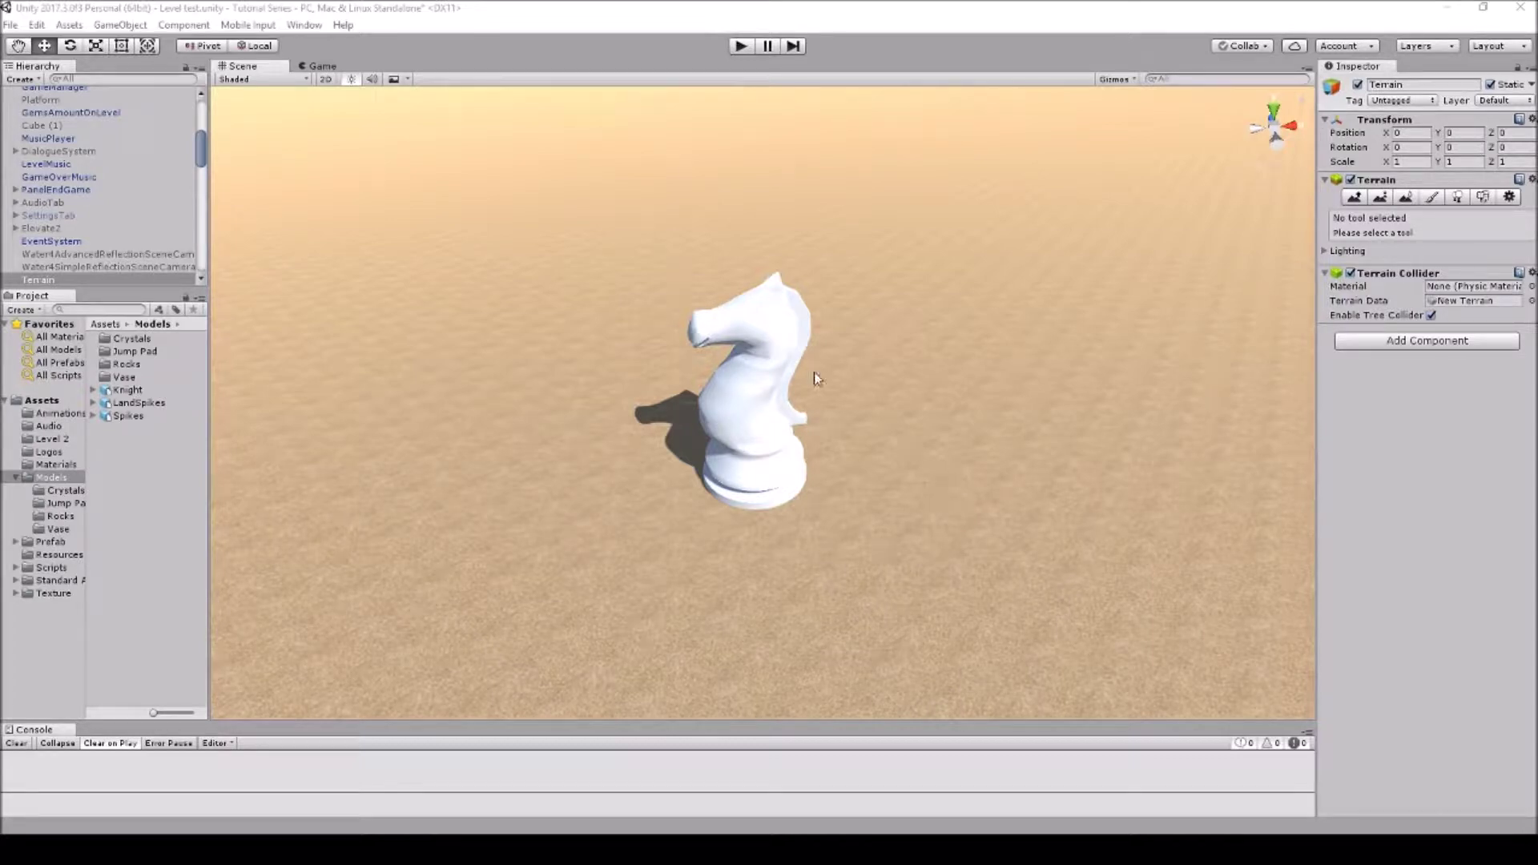
# Step: Select the knight chess piece standing on the Unity terrain
pyautogui.click(758, 394)
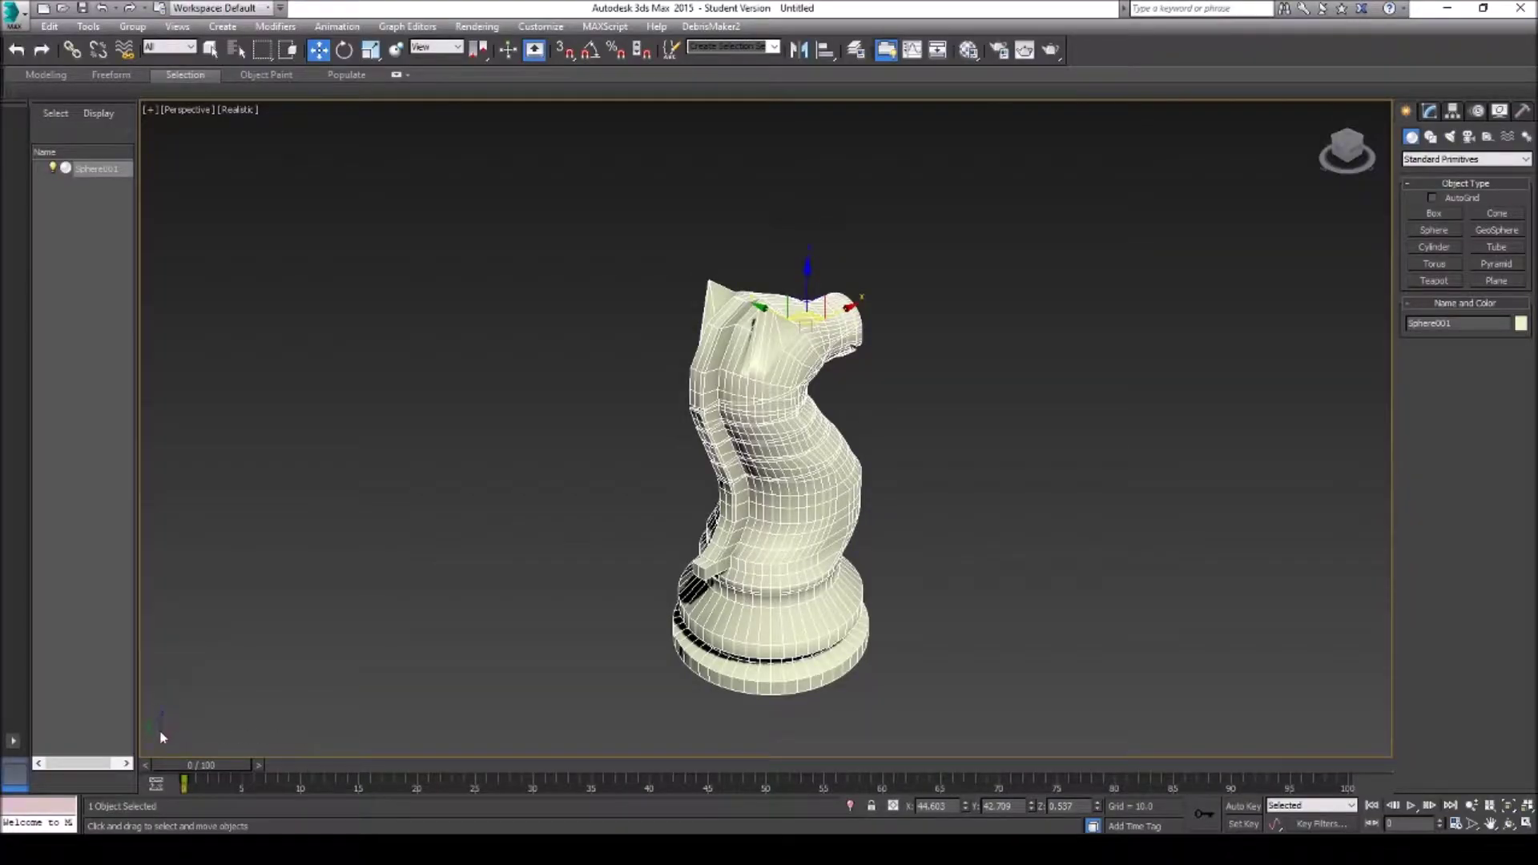
pyautogui.click(18, 18)
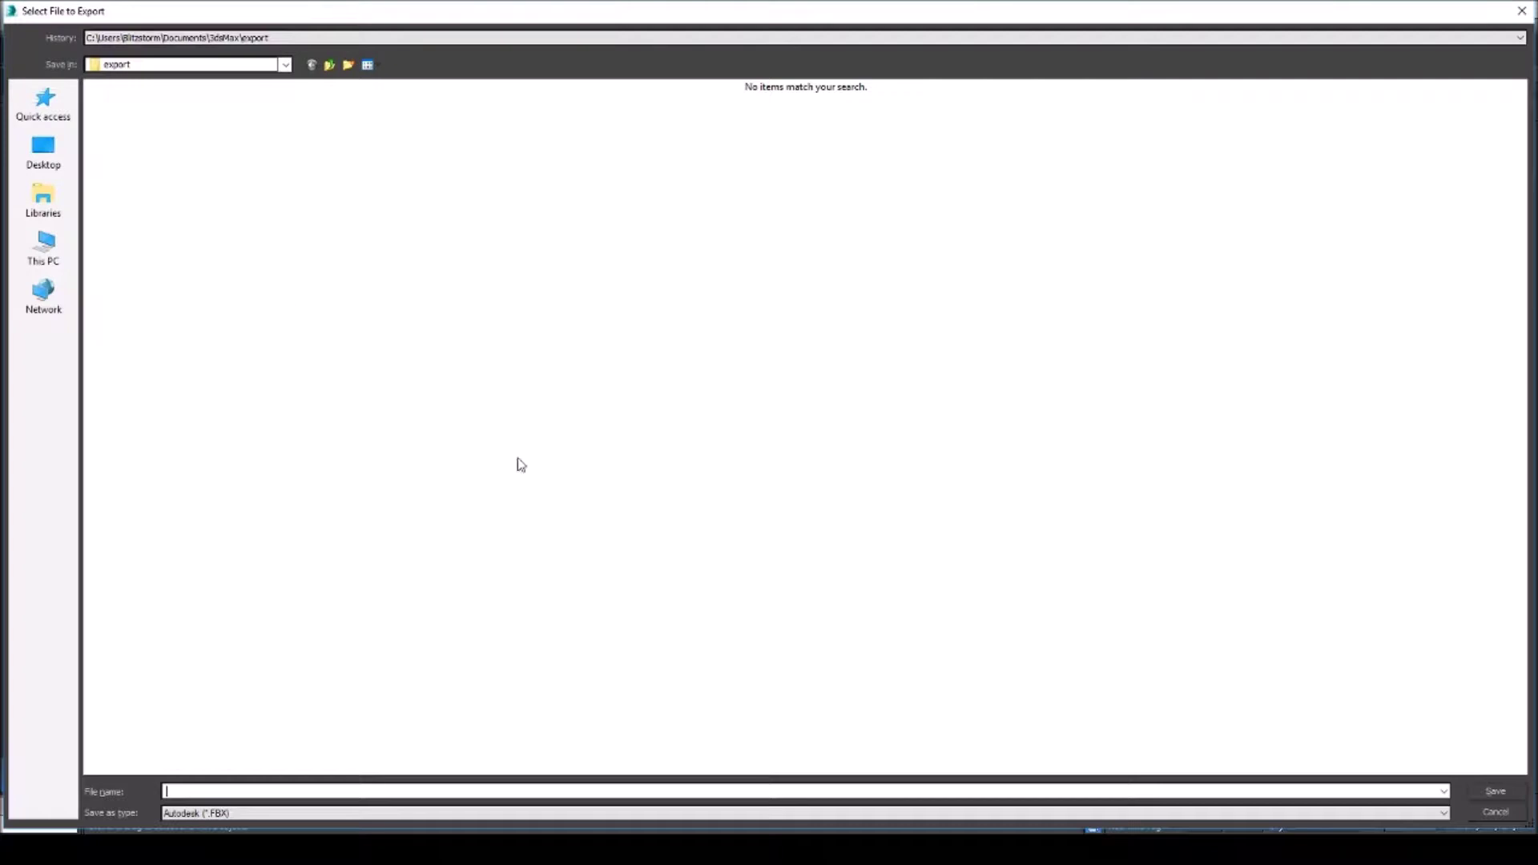
pyautogui.click(59, 274)
pyautogui.write('down')
pyautogui.click(1495, 791)
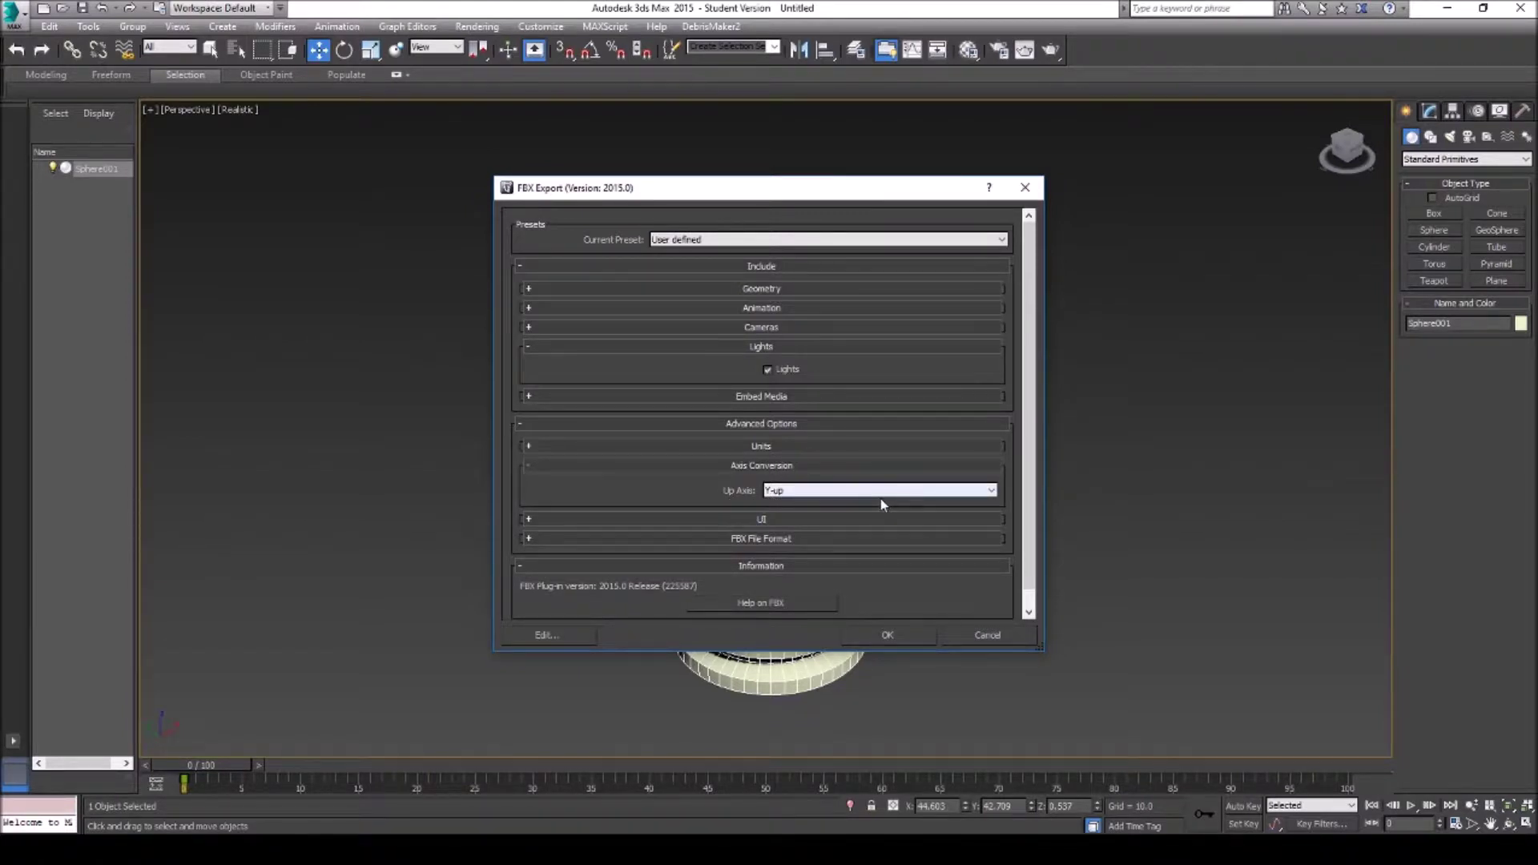
pyautogui.click(1025, 190)
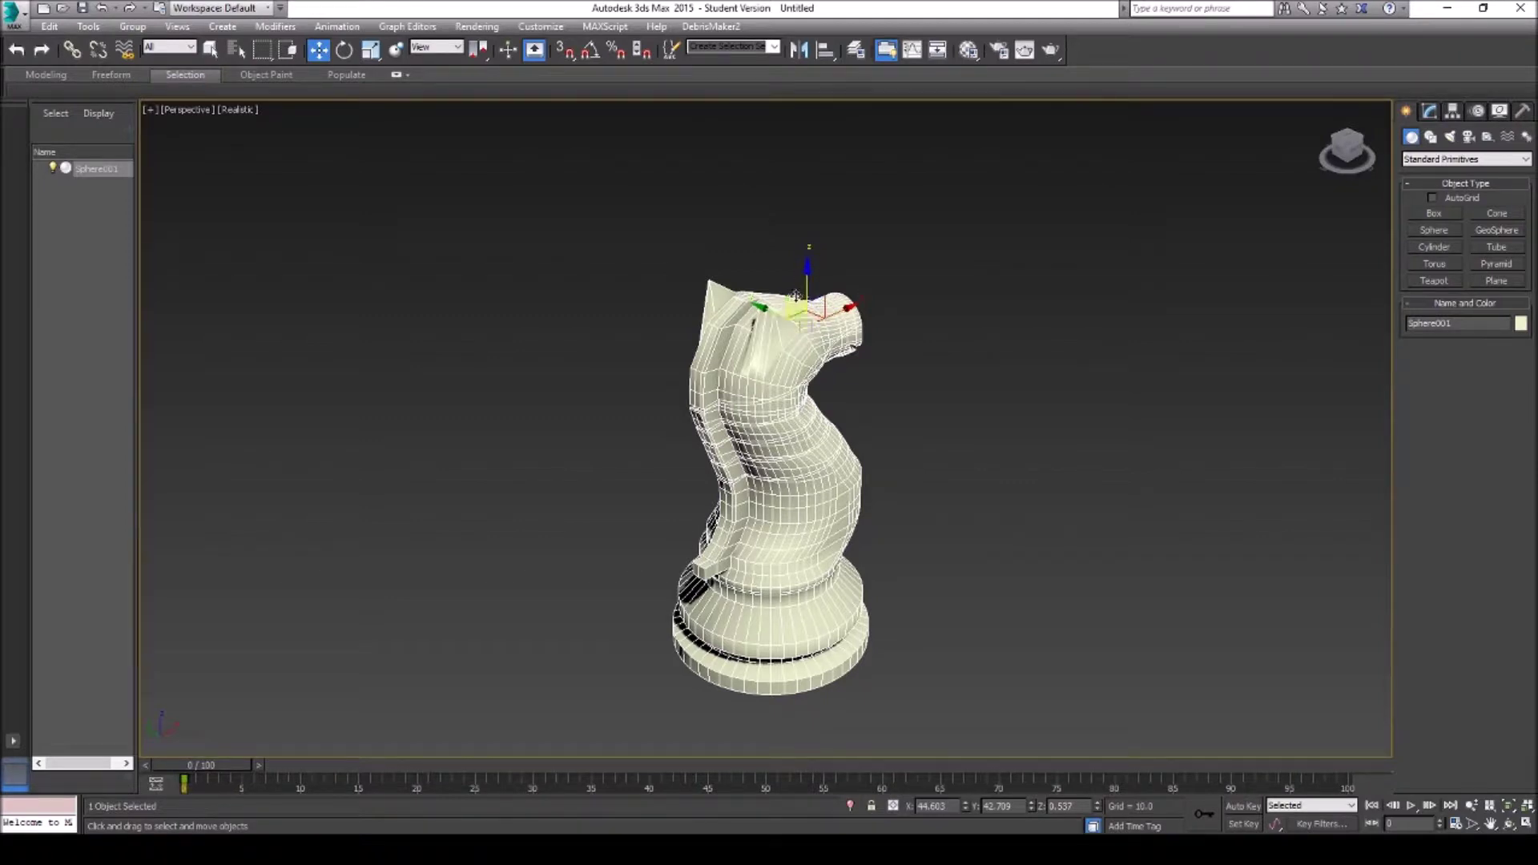
# Step: Turn on Affect Pivot Only in the Hierarchy Pivot tab and orbit around the knight
pyautogui.click(1451, 112)
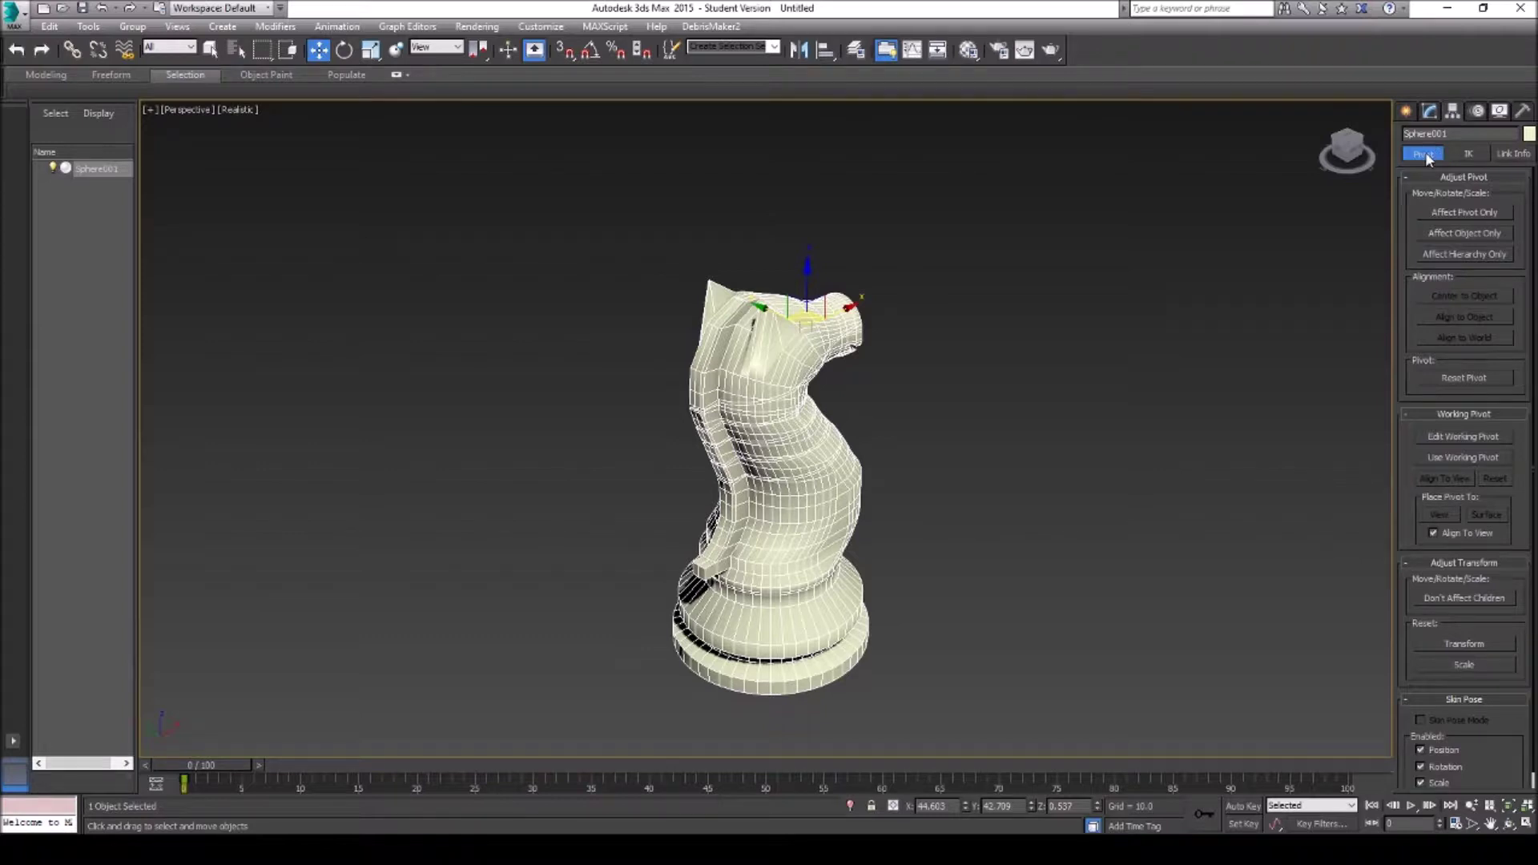
pyautogui.click(1448, 211)
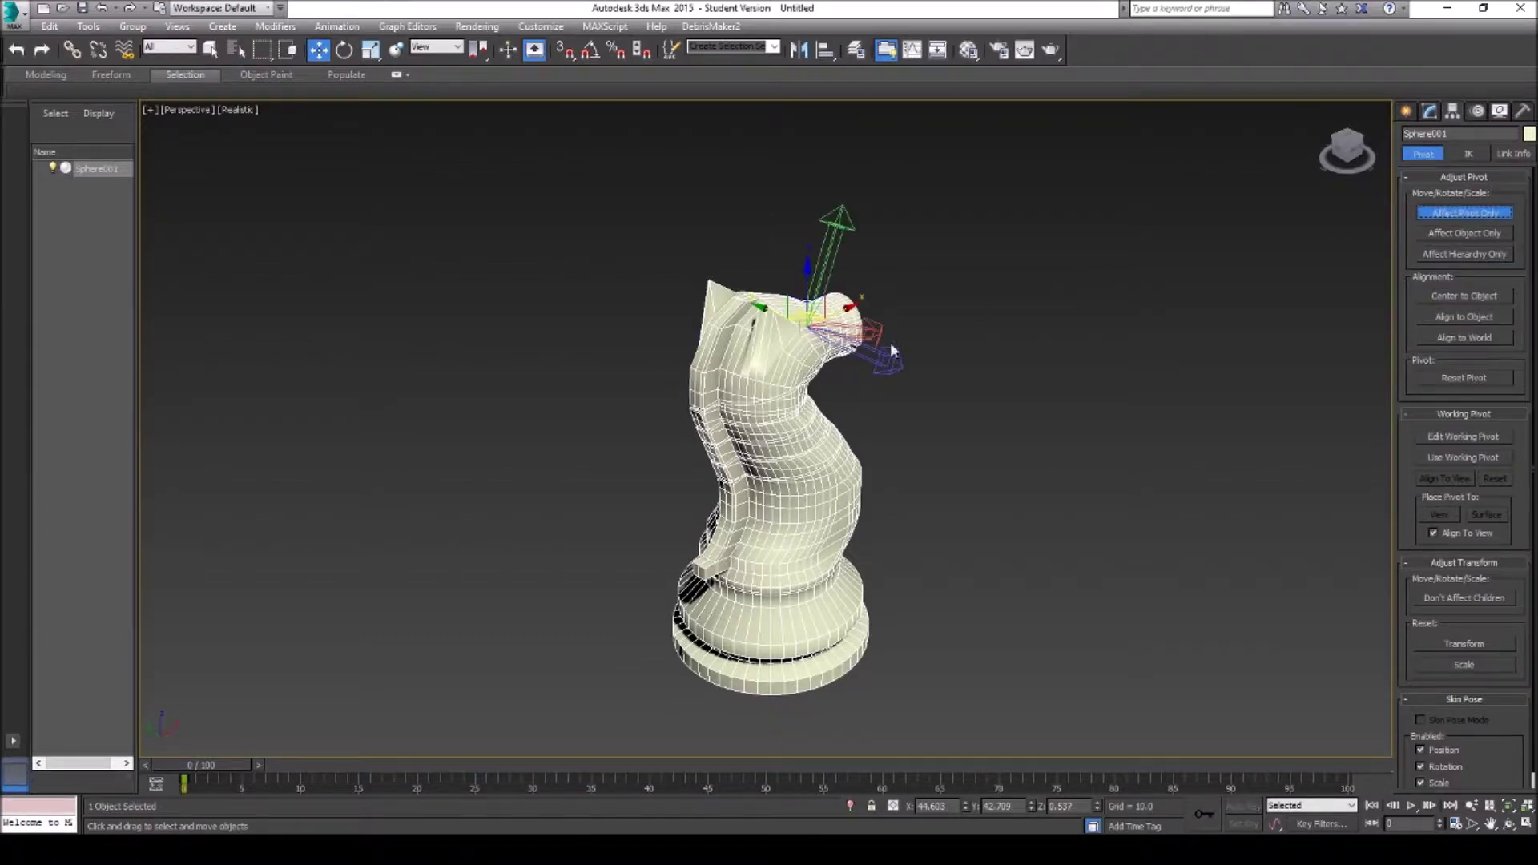
pyautogui.click(1509, 824)
pyautogui.moveTo(1199, 618); pyautogui.dragTo(692, 388)
pyautogui.moveTo(825, 356); pyautogui.dragTo(653, 372)
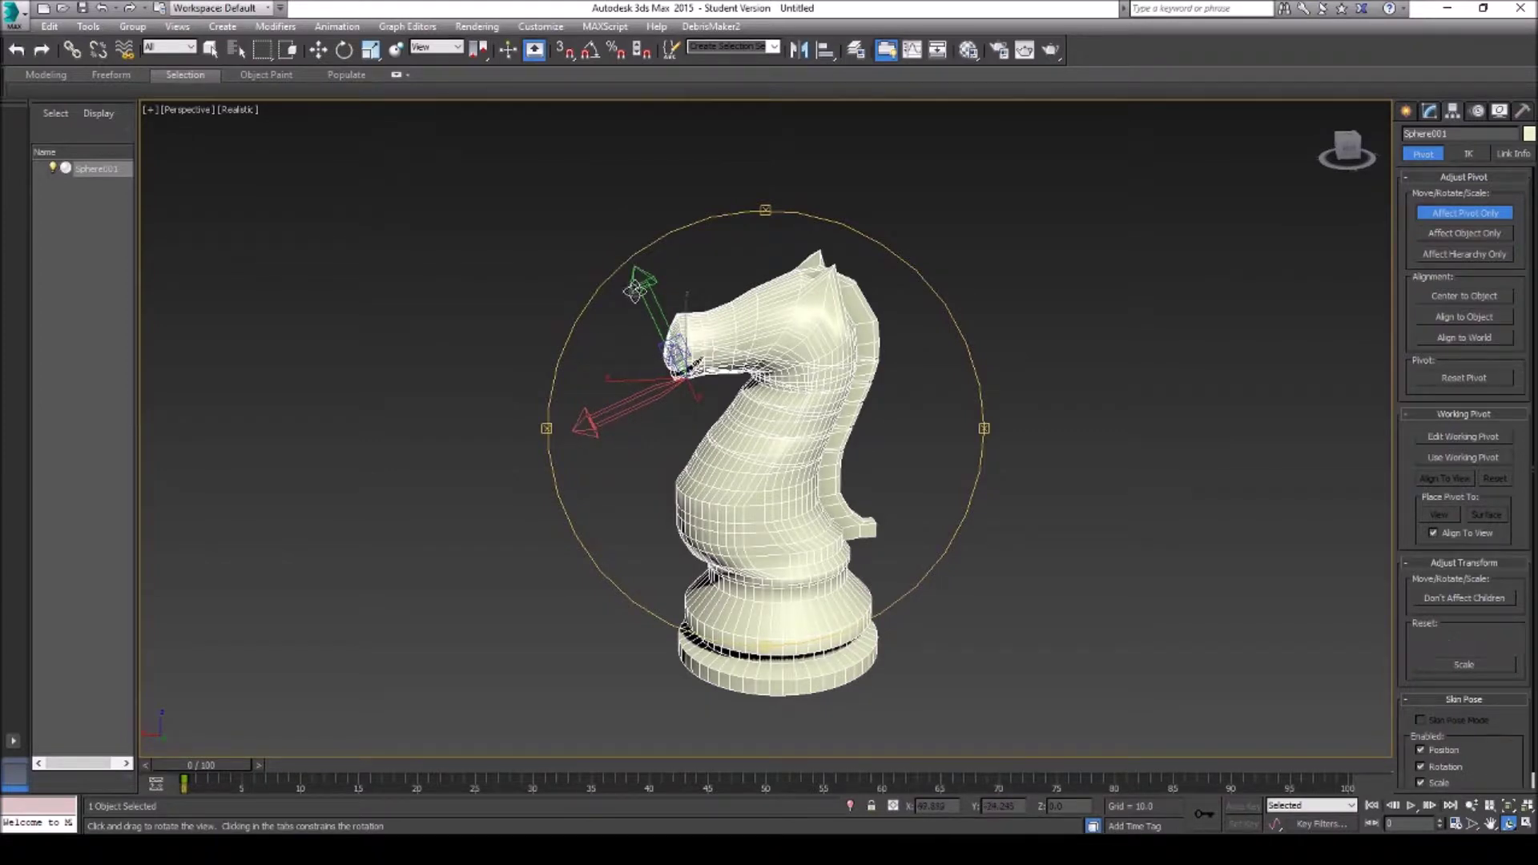
pyautogui.moveTo(669, 370); pyautogui.dragTo(869, 324)
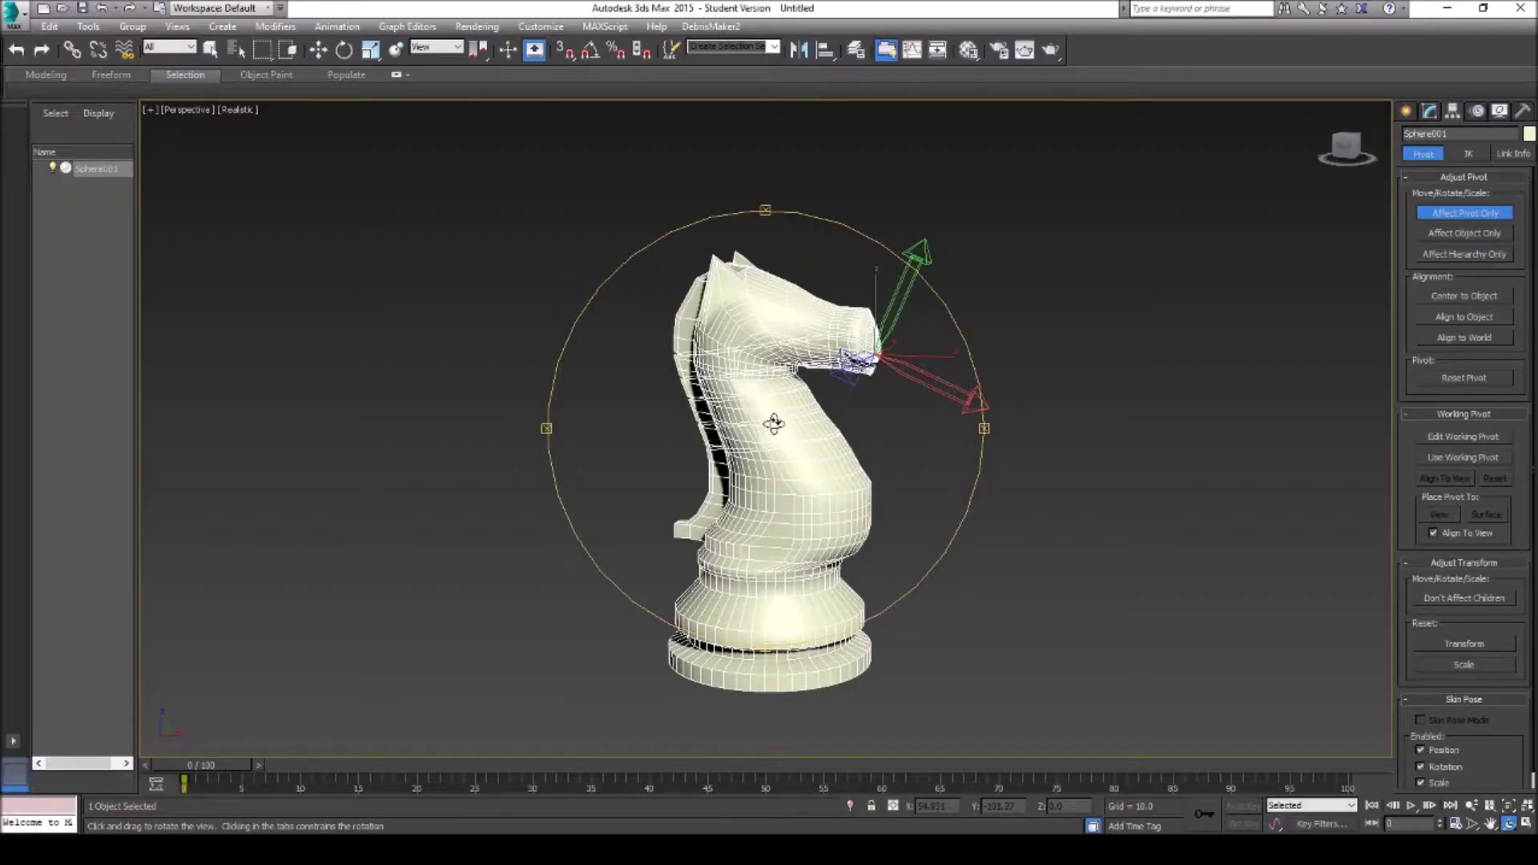
pyautogui.keyDown('alt'); pyautogui.moveTo(774, 423); pyautogui.dragTo(729, 378, button='middle'); pyautogui.keyUp('alt')
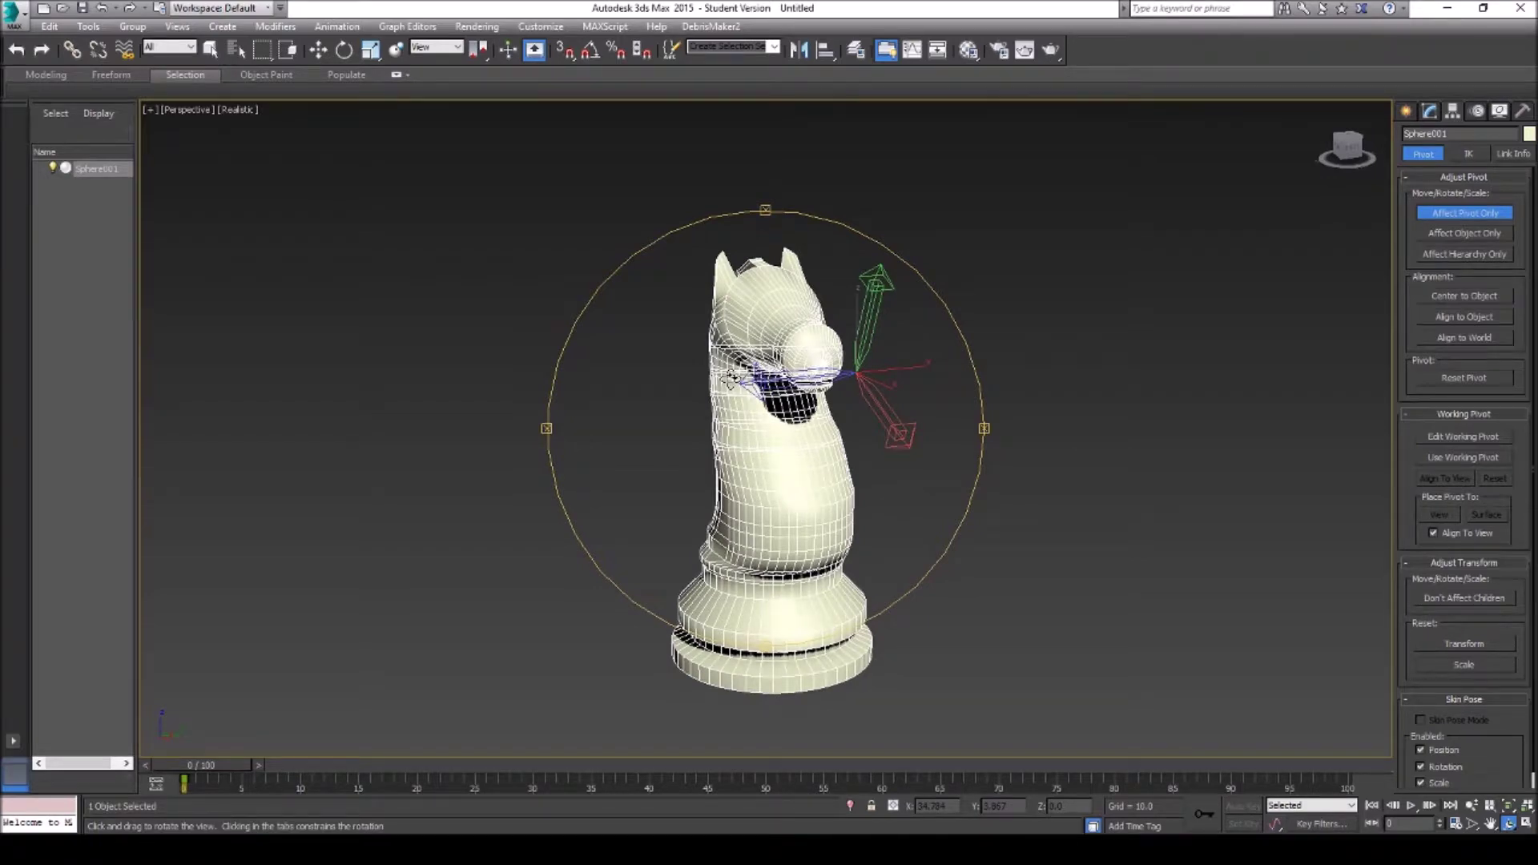
pyautogui.moveTo(753, 404); pyautogui.dragTo(1061, 347)
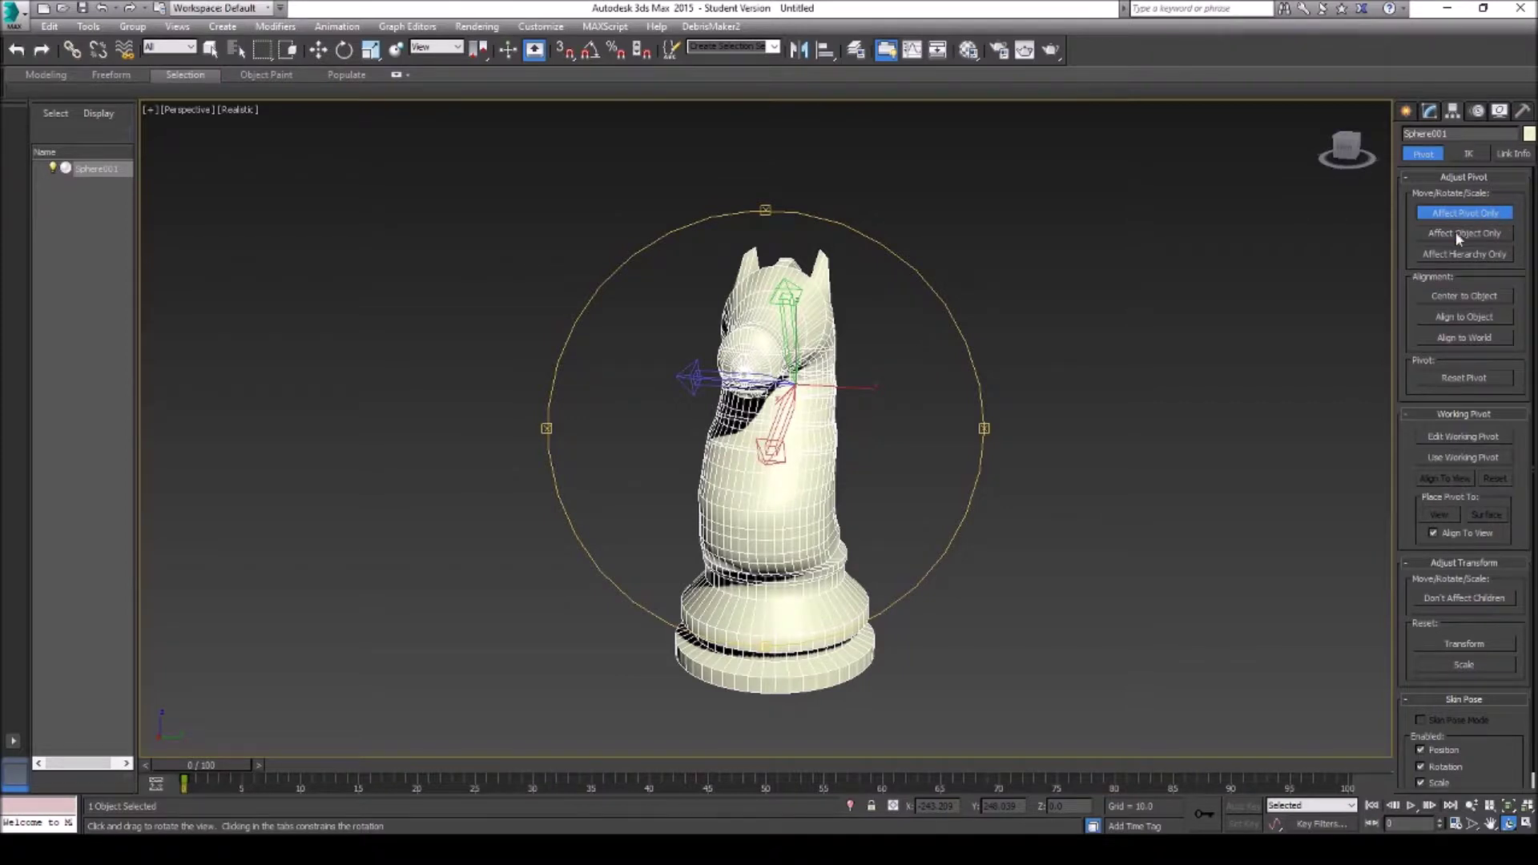
# Step: Start Edit Working Pivot and orbit so the knight's head faces right
pyautogui.click(1453, 434)
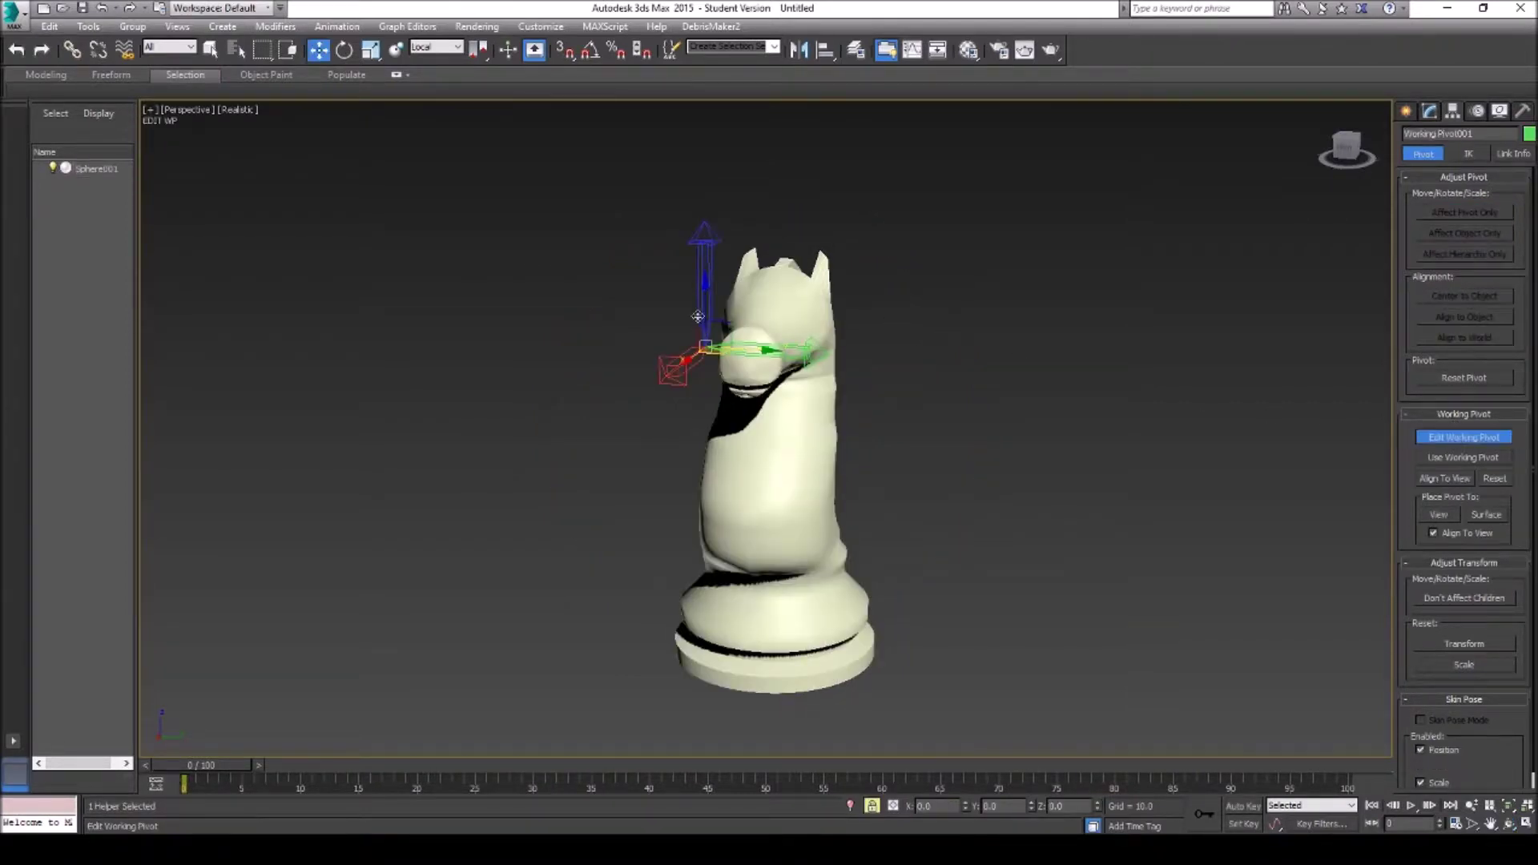
pyautogui.click(1508, 824)
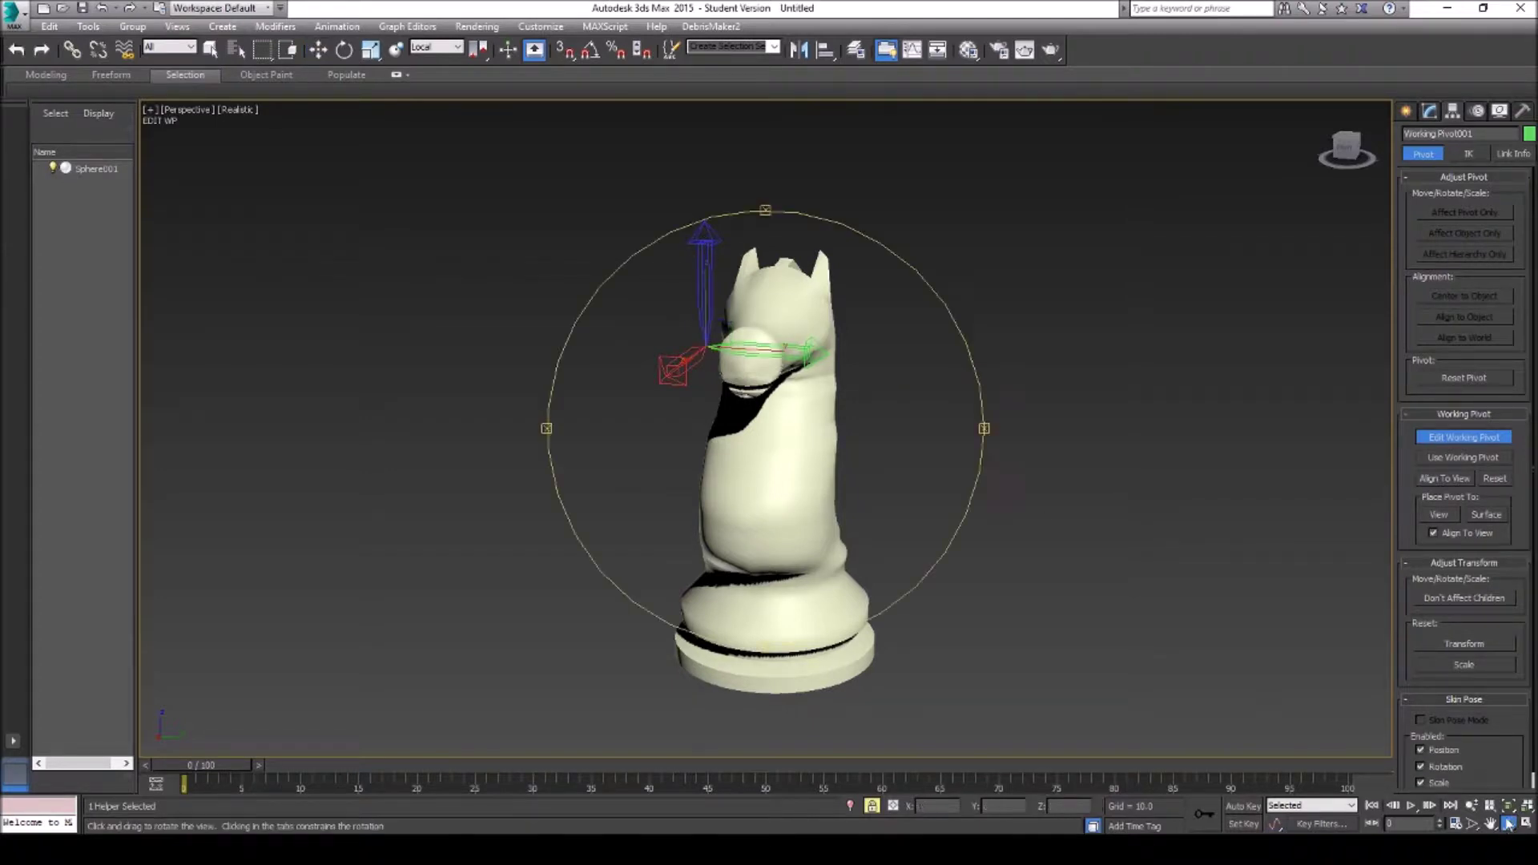
pyautogui.moveTo(805, 383); pyautogui.dragTo(522, 376)
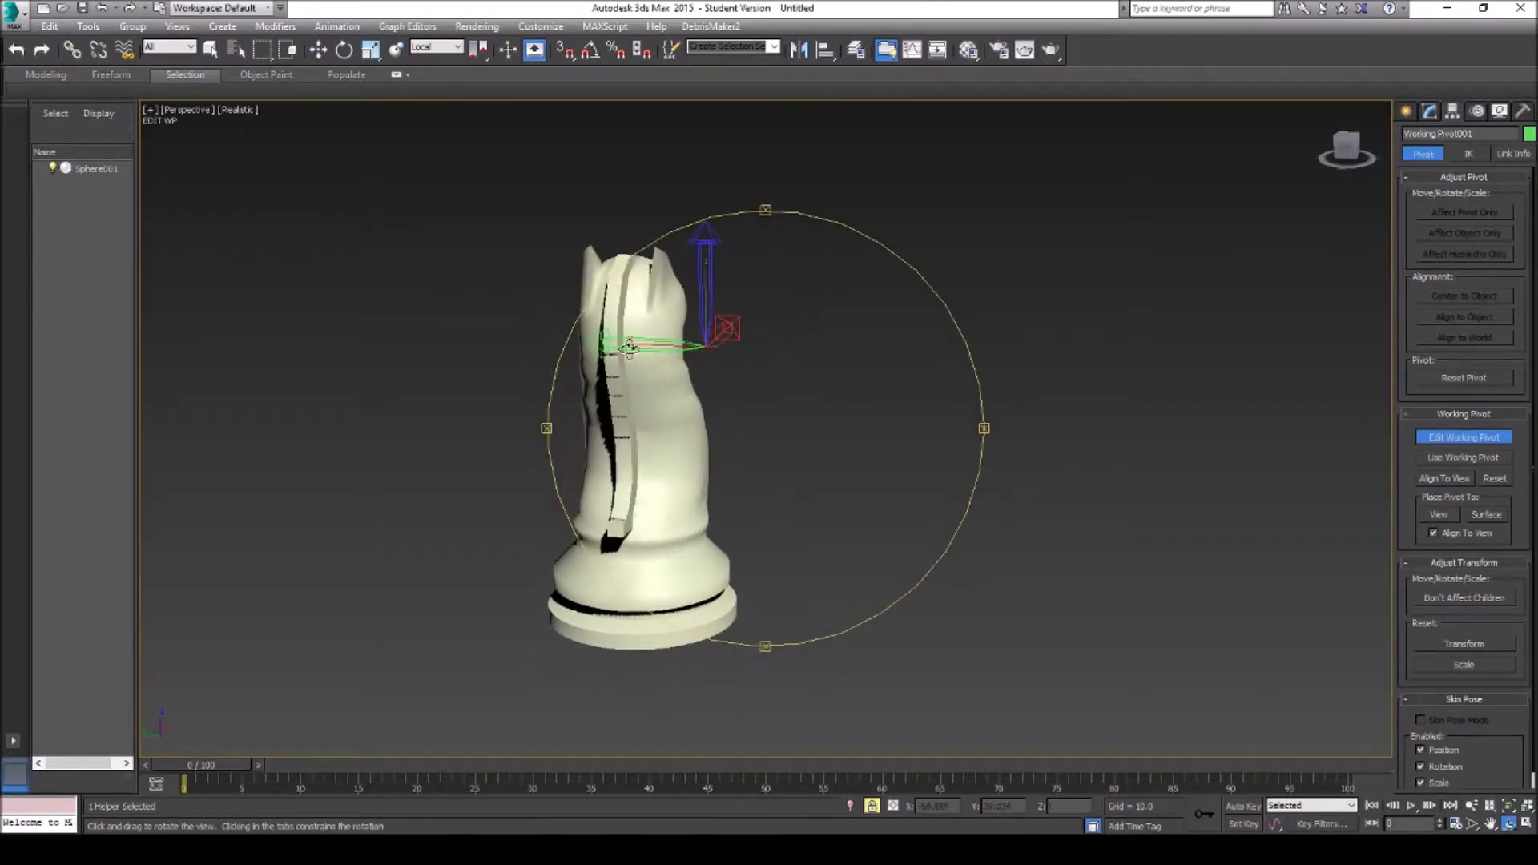
pyautogui.moveTo(769, 336); pyautogui.dragTo(649, 333)
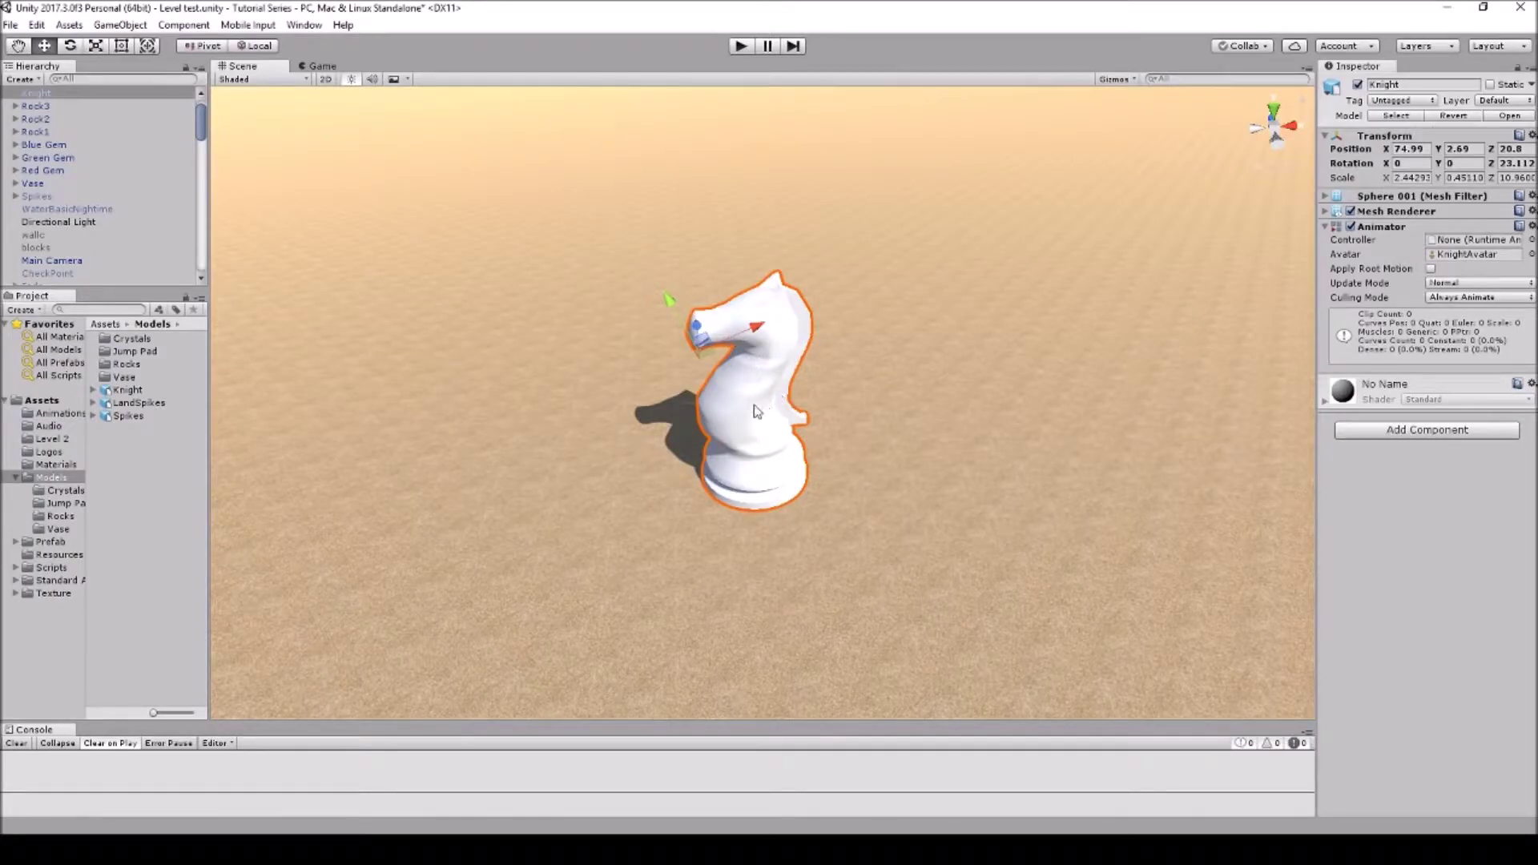
# Step: Delete the Knight from the Unity scene and drag in a fresh copy from Models
pyautogui.press('Delete')
pyautogui.moveTo(128, 391); pyautogui.dragTo(735, 413)
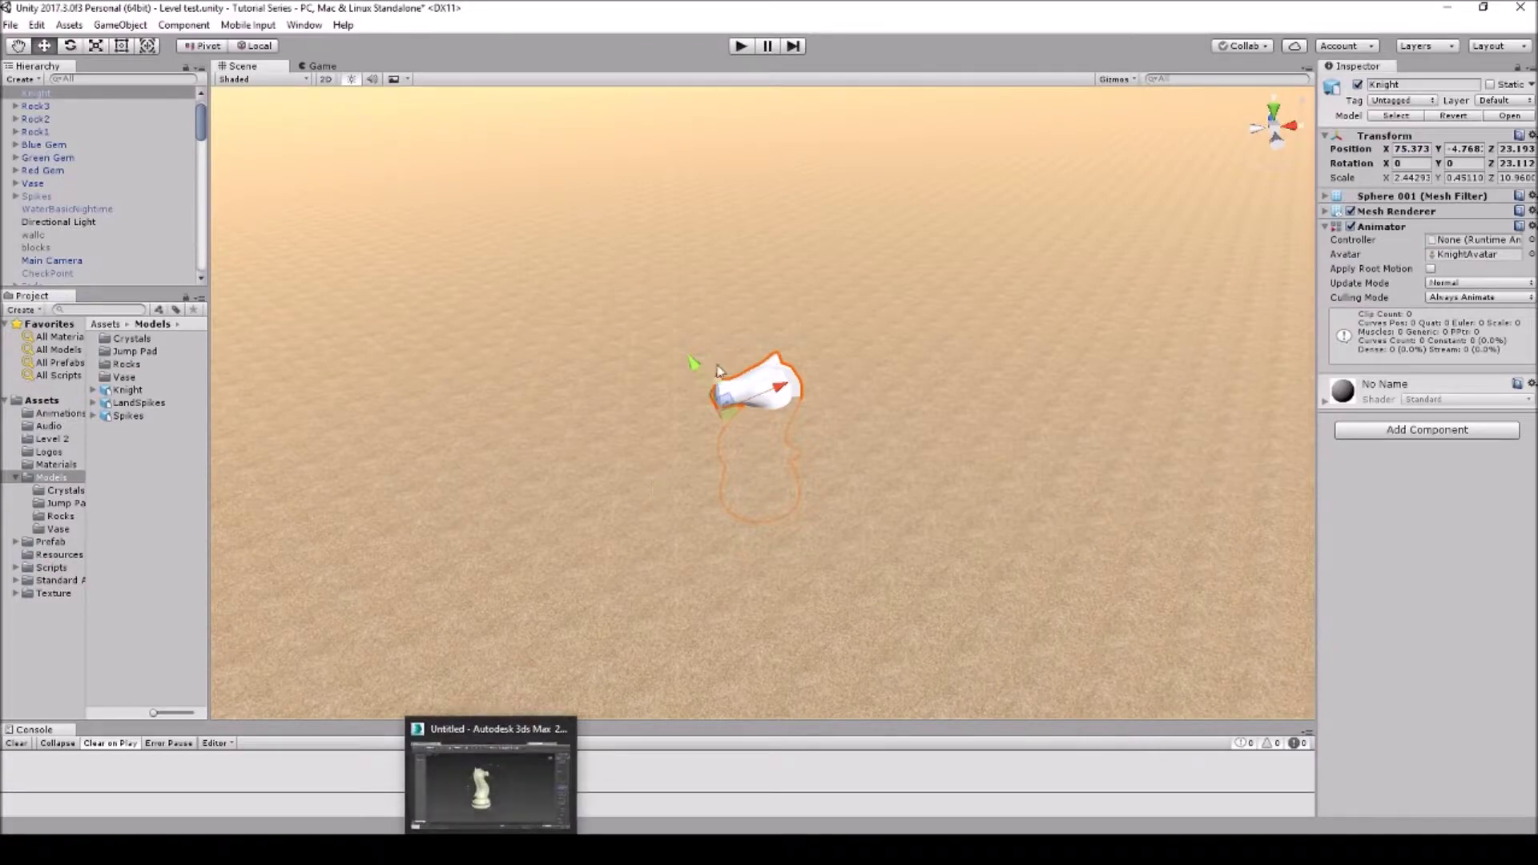
pyautogui.click(497, 773)
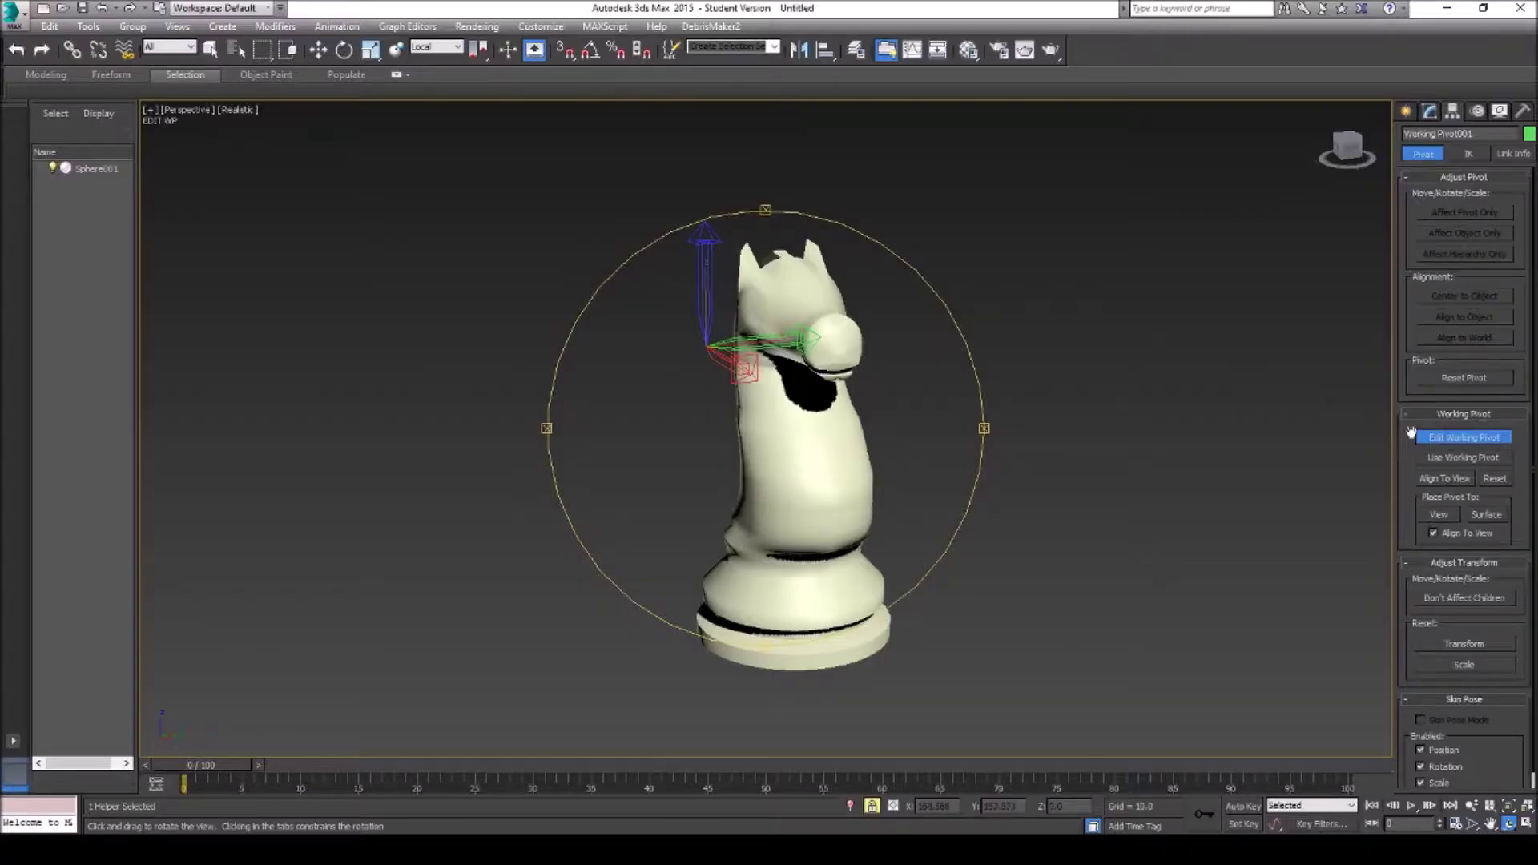
# Step: Enable Use Working Pivot and move the knight up along Z and across the ground plane
pyautogui.click(1440, 458)
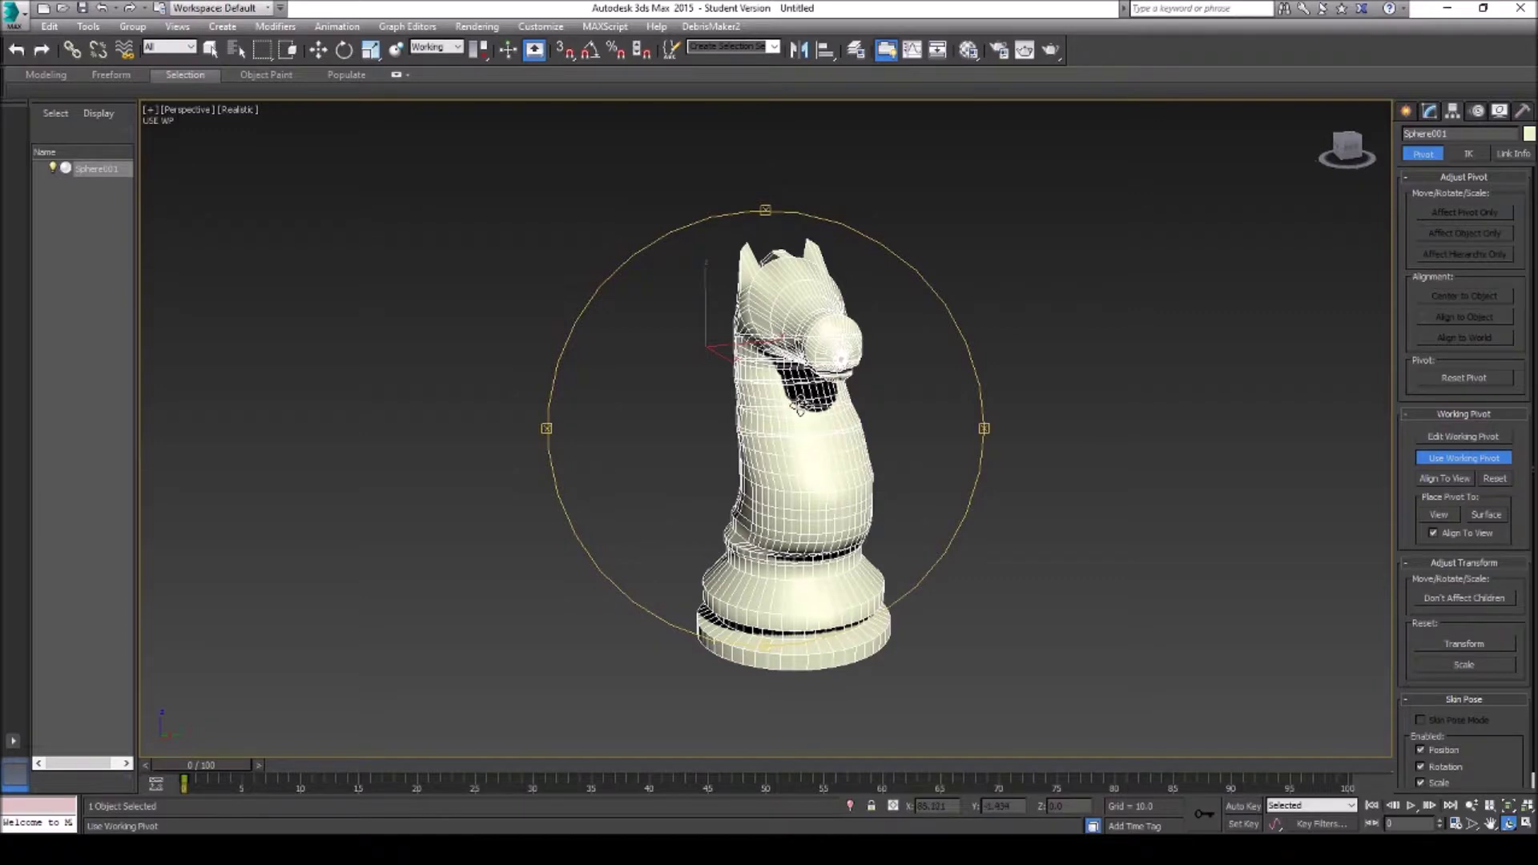
pyautogui.keyDown('alt'); pyautogui.moveTo(813, 396); pyautogui.dragTo(810, 430, button='middle'); pyautogui.keyUp('alt')
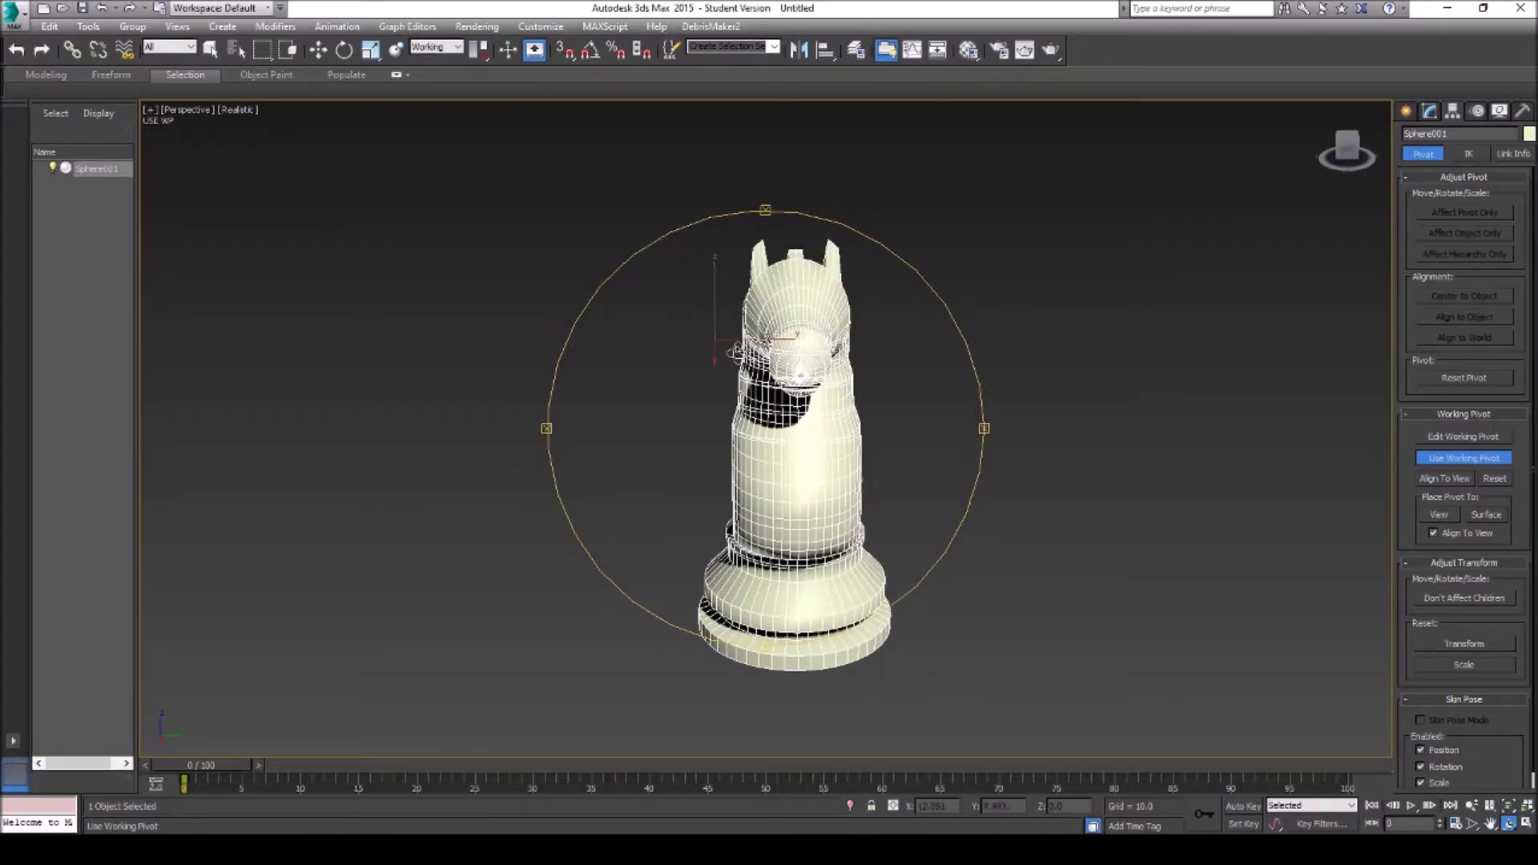
pyautogui.moveTo(736, 353)
pyautogui.keyDown('alt'); pyautogui.mouseDown(button='middle')
pyautogui.moveTo(708, 357)
pyautogui.moveTo(757, 363)
pyautogui.mouseUp(button='middle'); pyautogui.keyUp('alt')
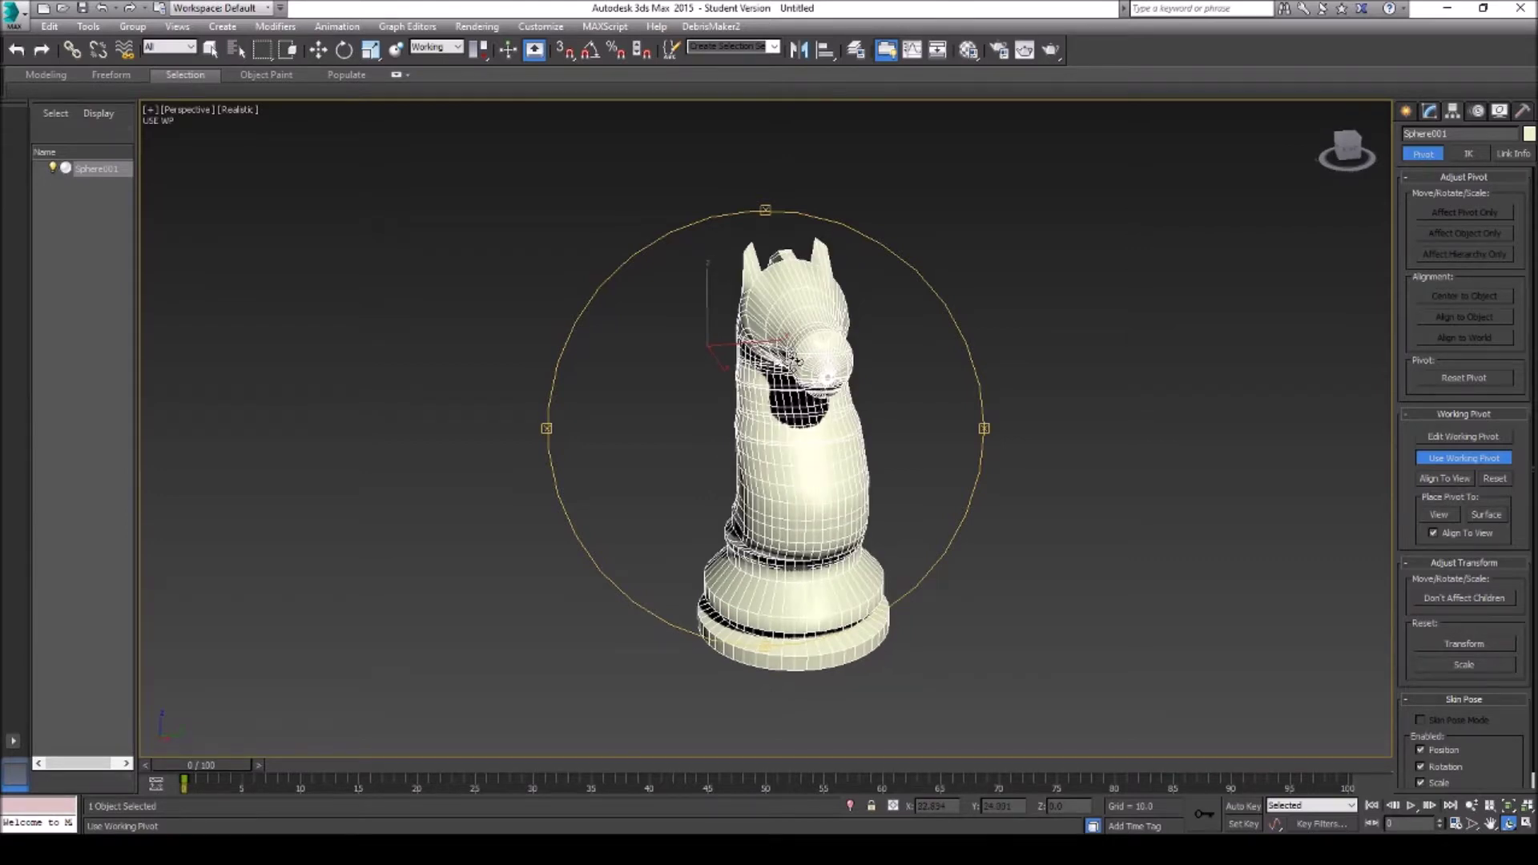
pyautogui.press('w')
pyautogui.moveTo(707, 307); pyautogui.dragTo(728, 12)
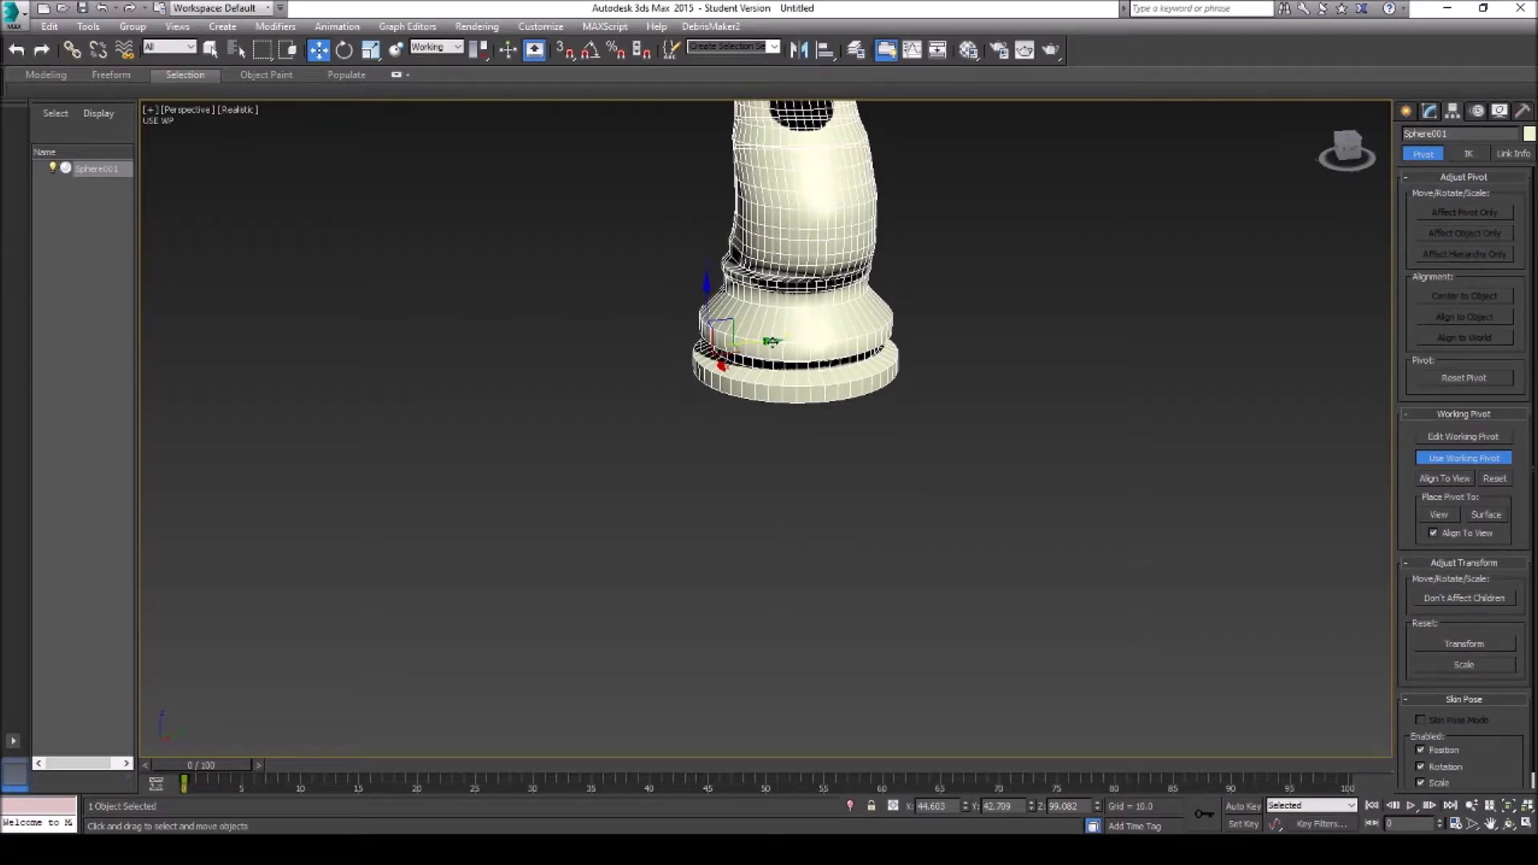
pyautogui.moveTo(725, 344); pyautogui.dragTo(675, 383)
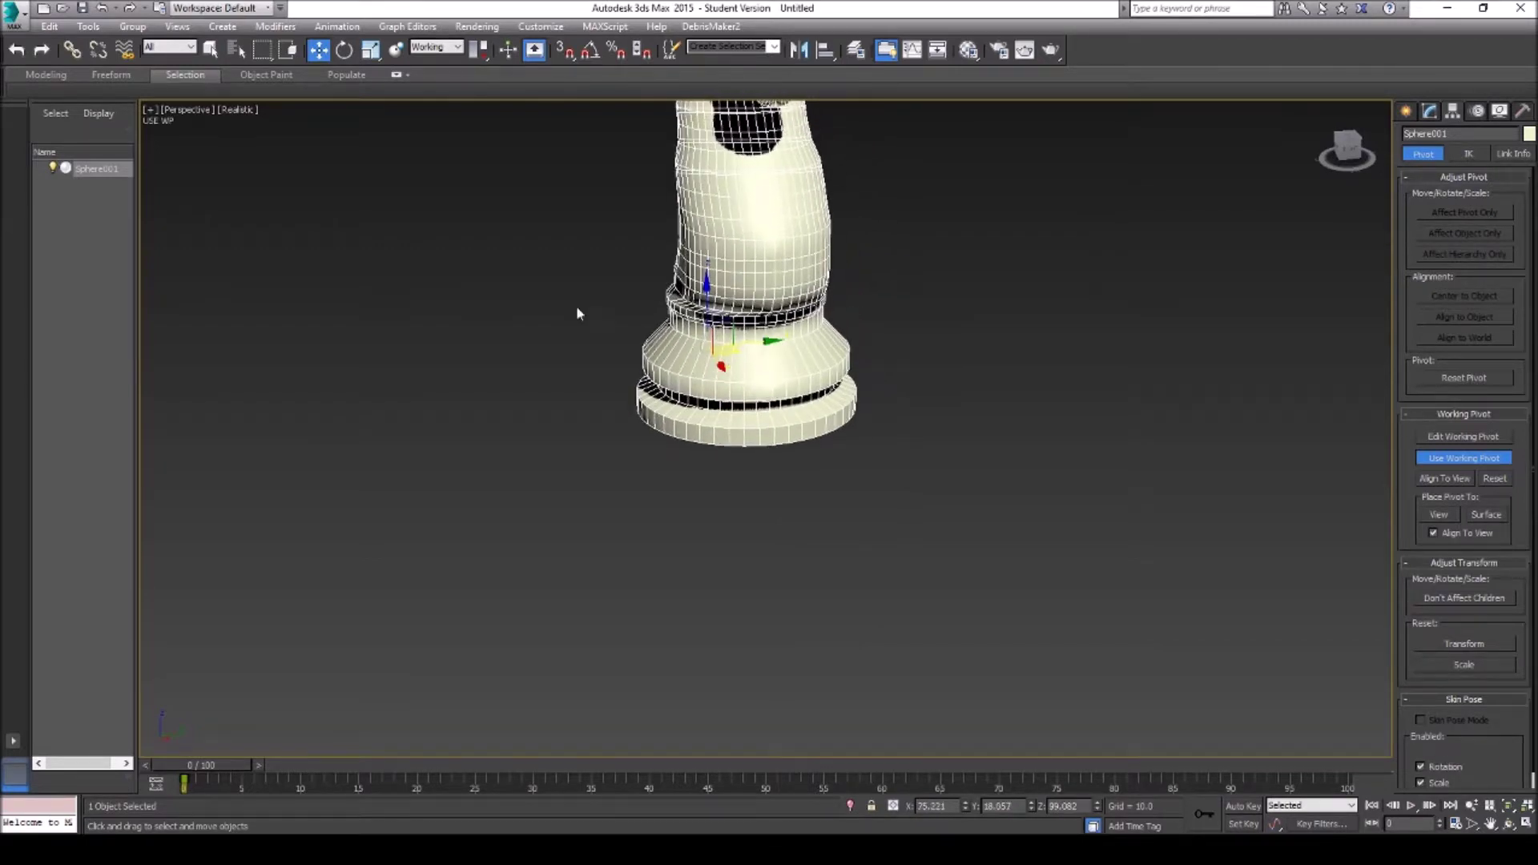
# Step: Orbit the Perspective view down toward the knight's base
pyautogui.rightClick(662, 315)
pyautogui.press('Escape')
pyautogui.click(1508, 822)
pyautogui.moveTo(761, 413); pyautogui.dragTo(150, 114)
# Step: Switch the viewports to the four-view layout
pyautogui.click(150, 113)
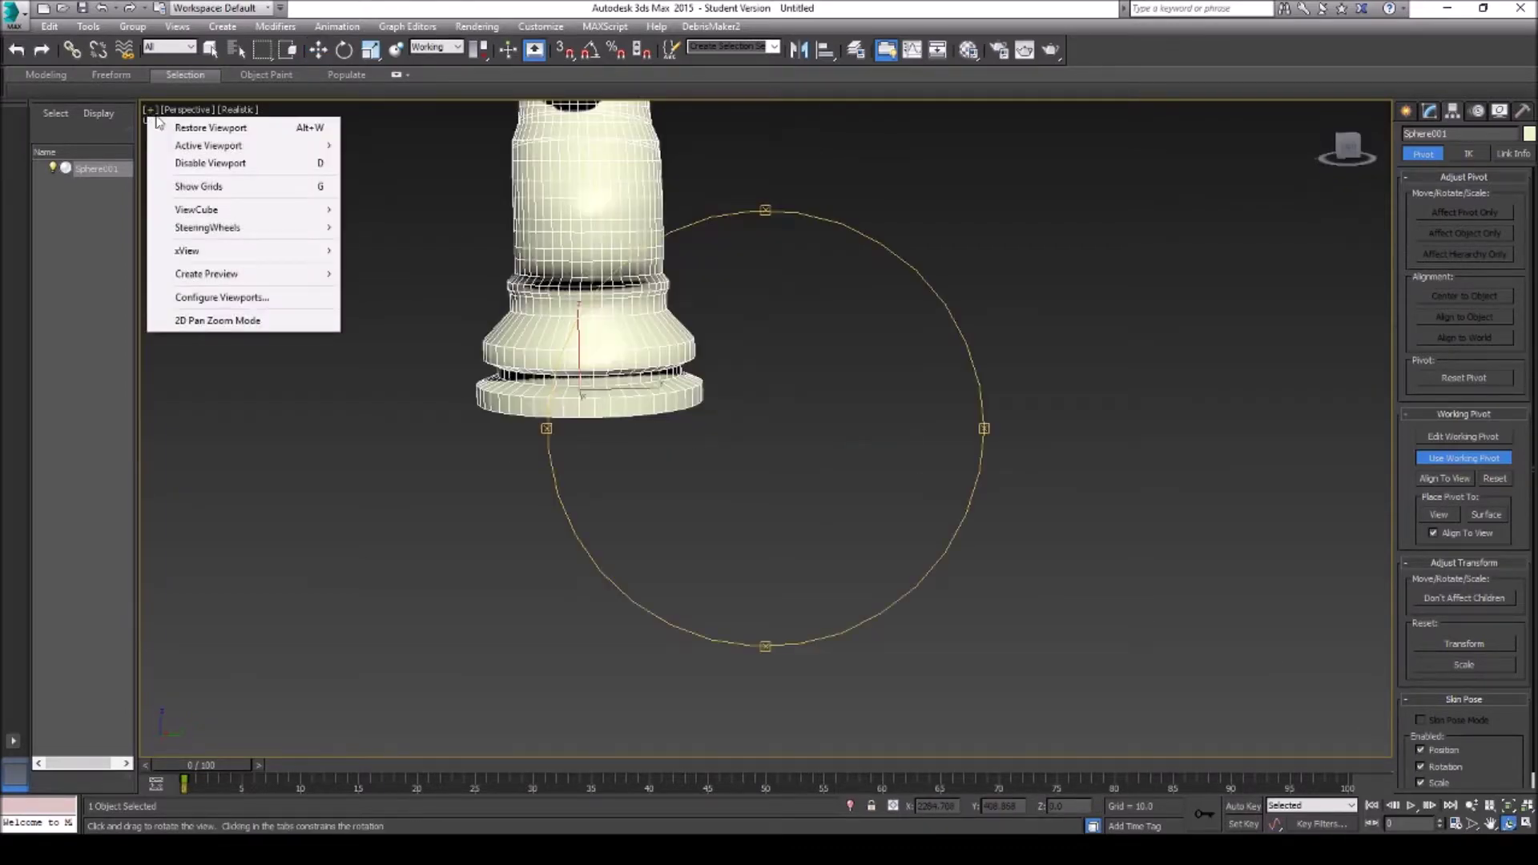
pyautogui.click(184, 122)
pyautogui.scroll(8, 1090, 245)
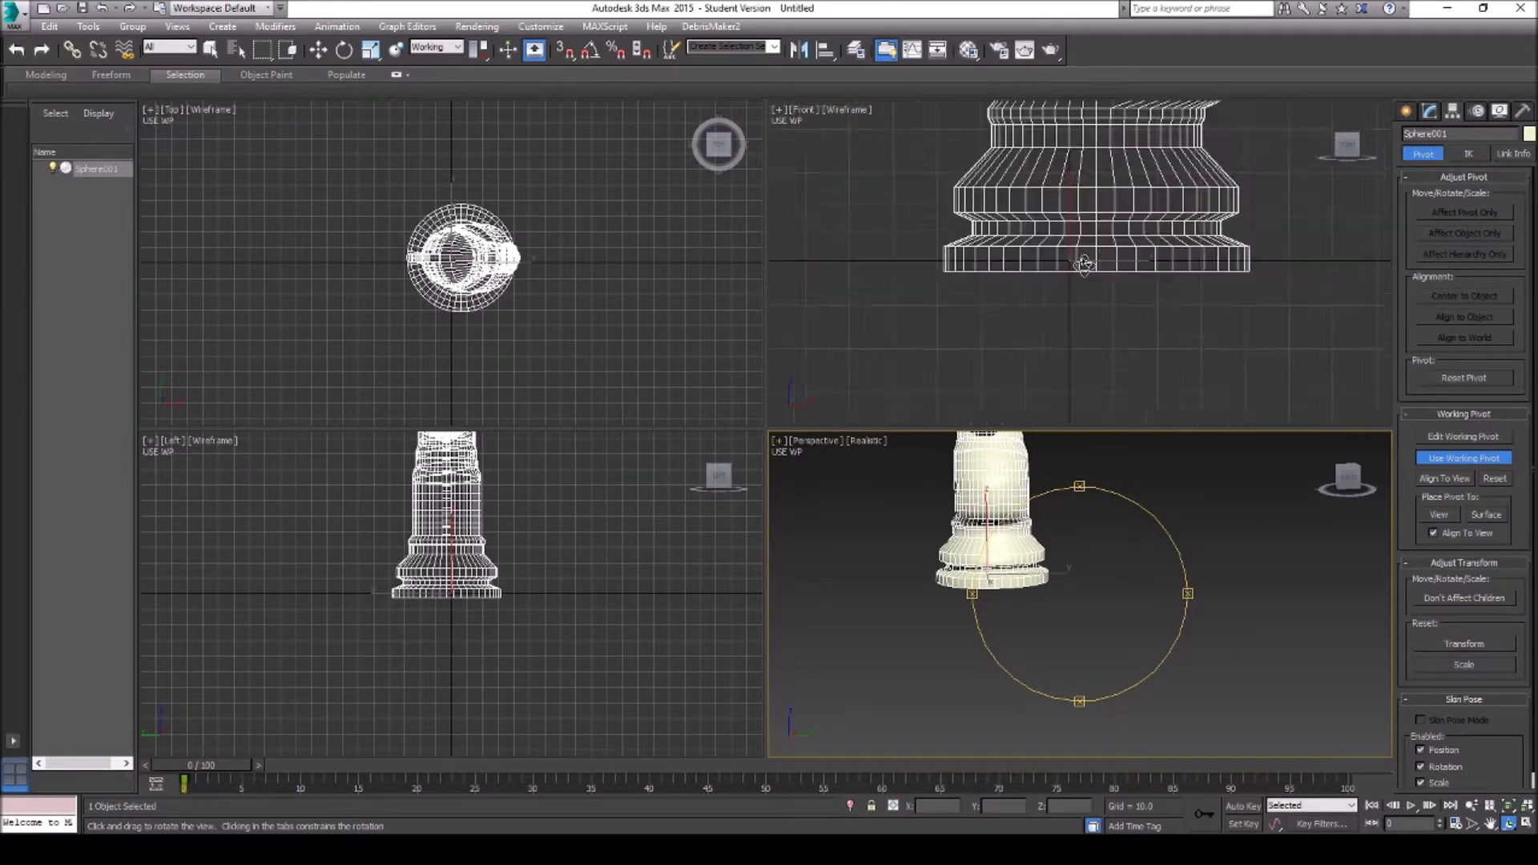
pyautogui.scroll(-2, 1074, 248)
# Step: Nudge the knight along X, Y and Z to centre its base on the working pivot, then edit the pivot
pyautogui.rightClick(1073, 246)
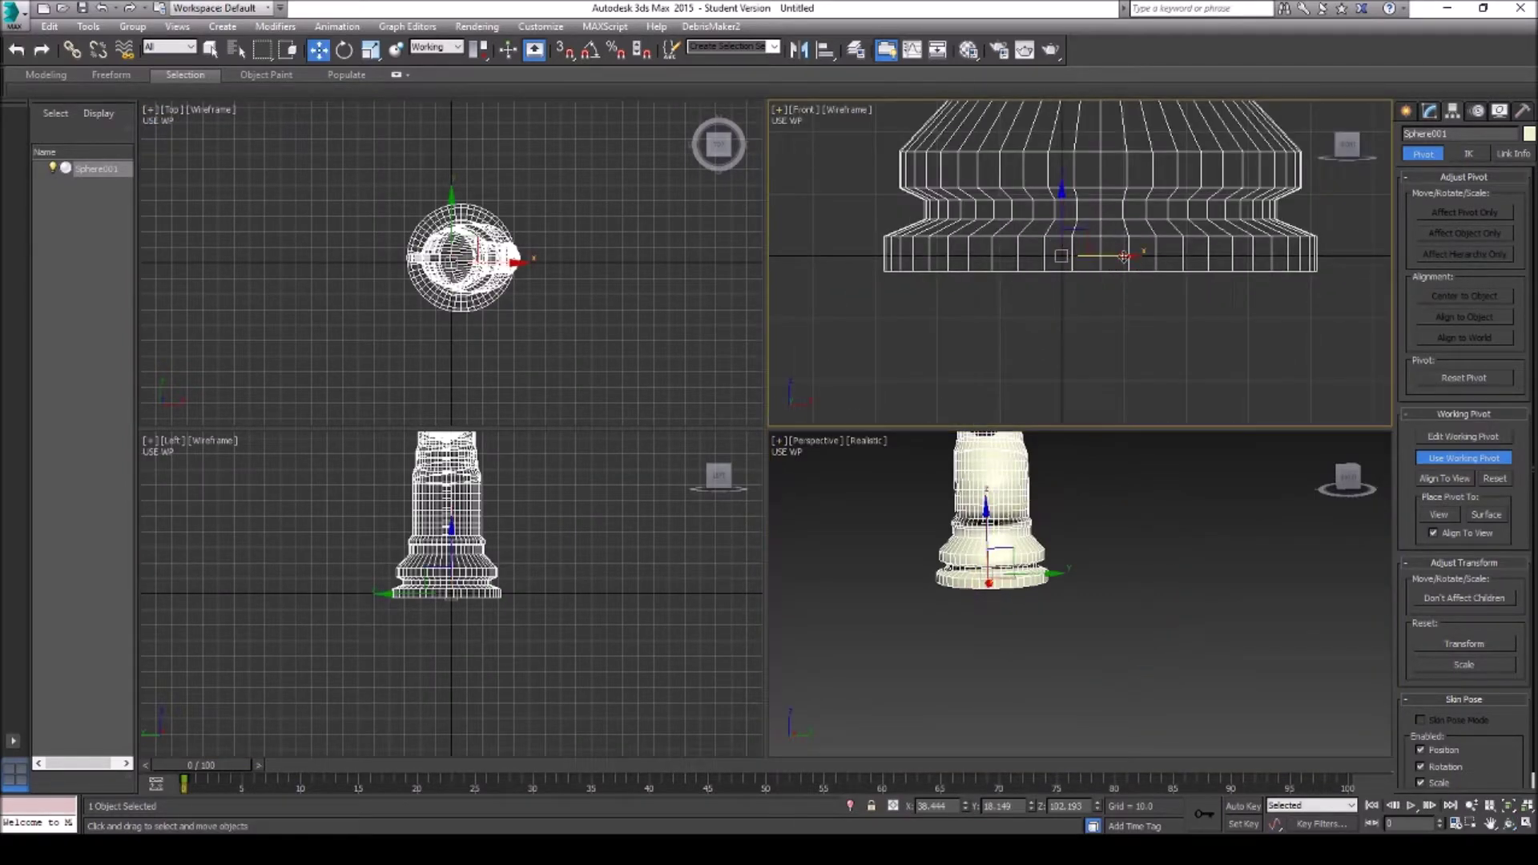
pyautogui.moveTo(1074, 246); pyautogui.dragTo(1085, 264)
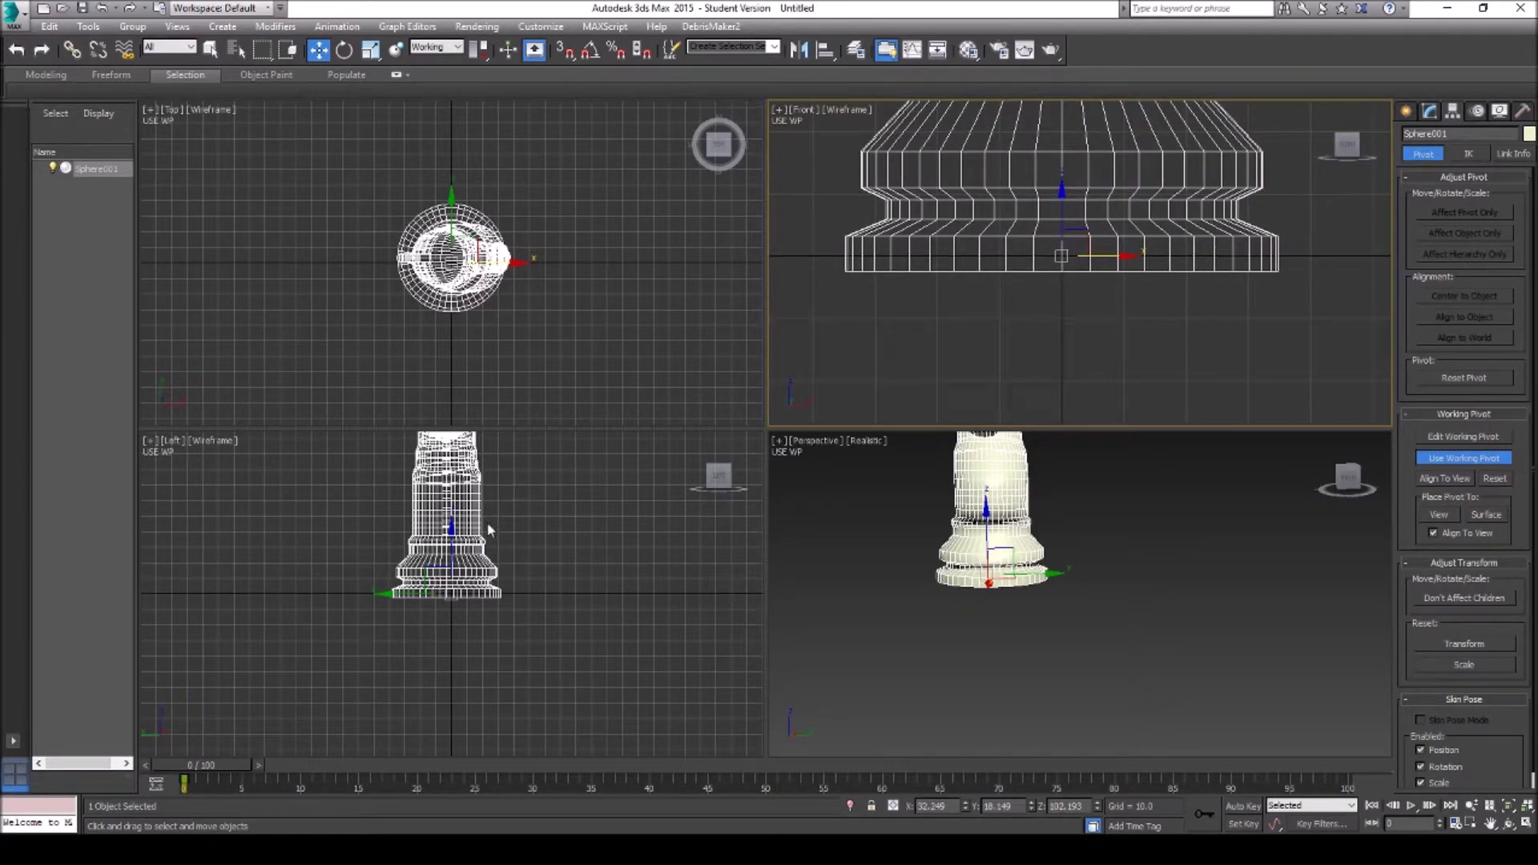
pyautogui.scroll(8, 317, 611)
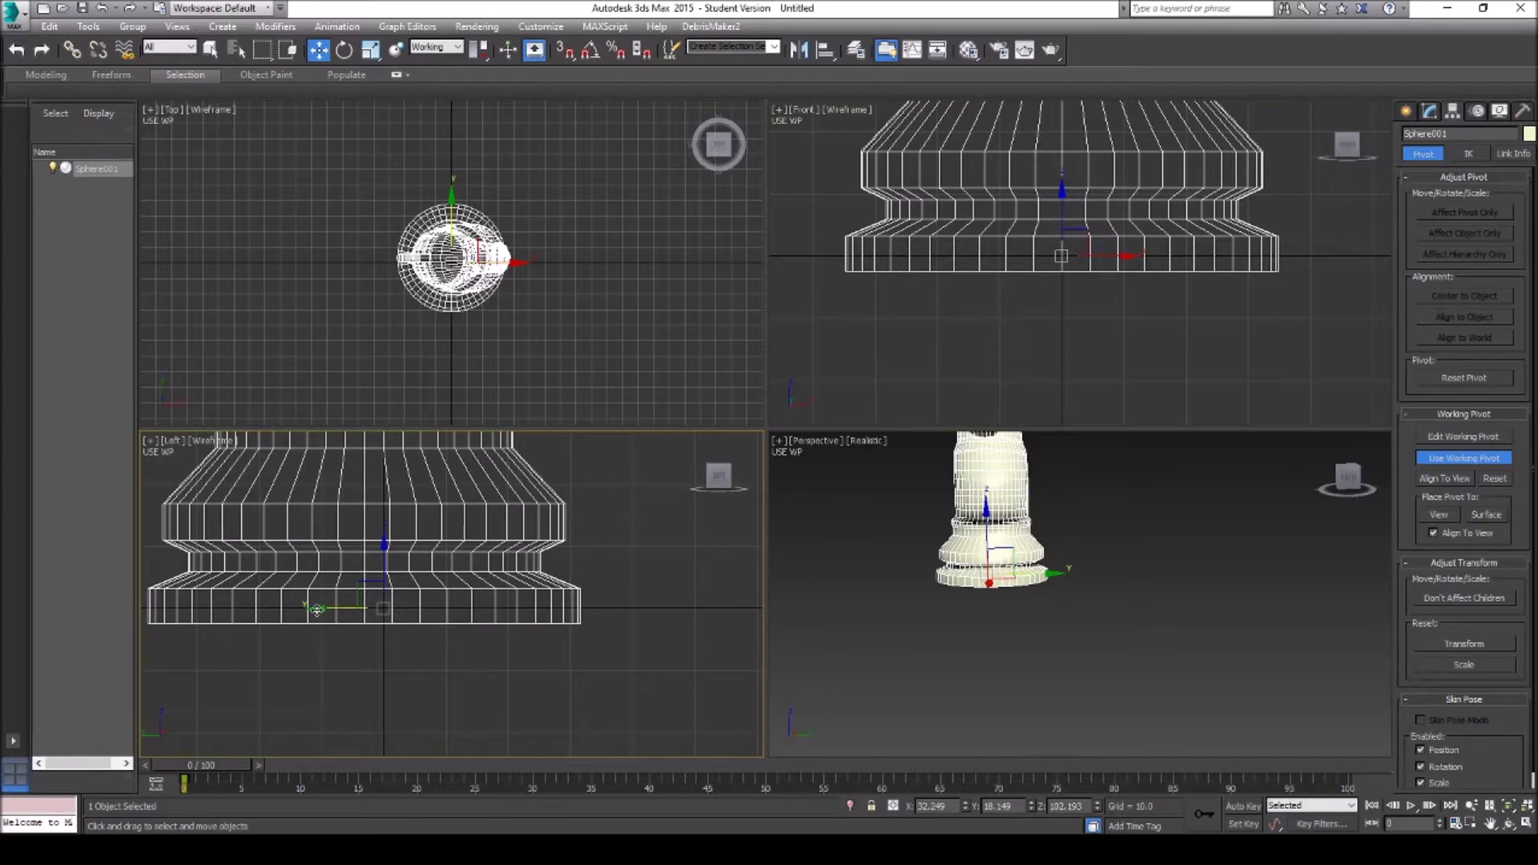
pyautogui.moveTo(316, 611); pyautogui.dragTo(335, 610)
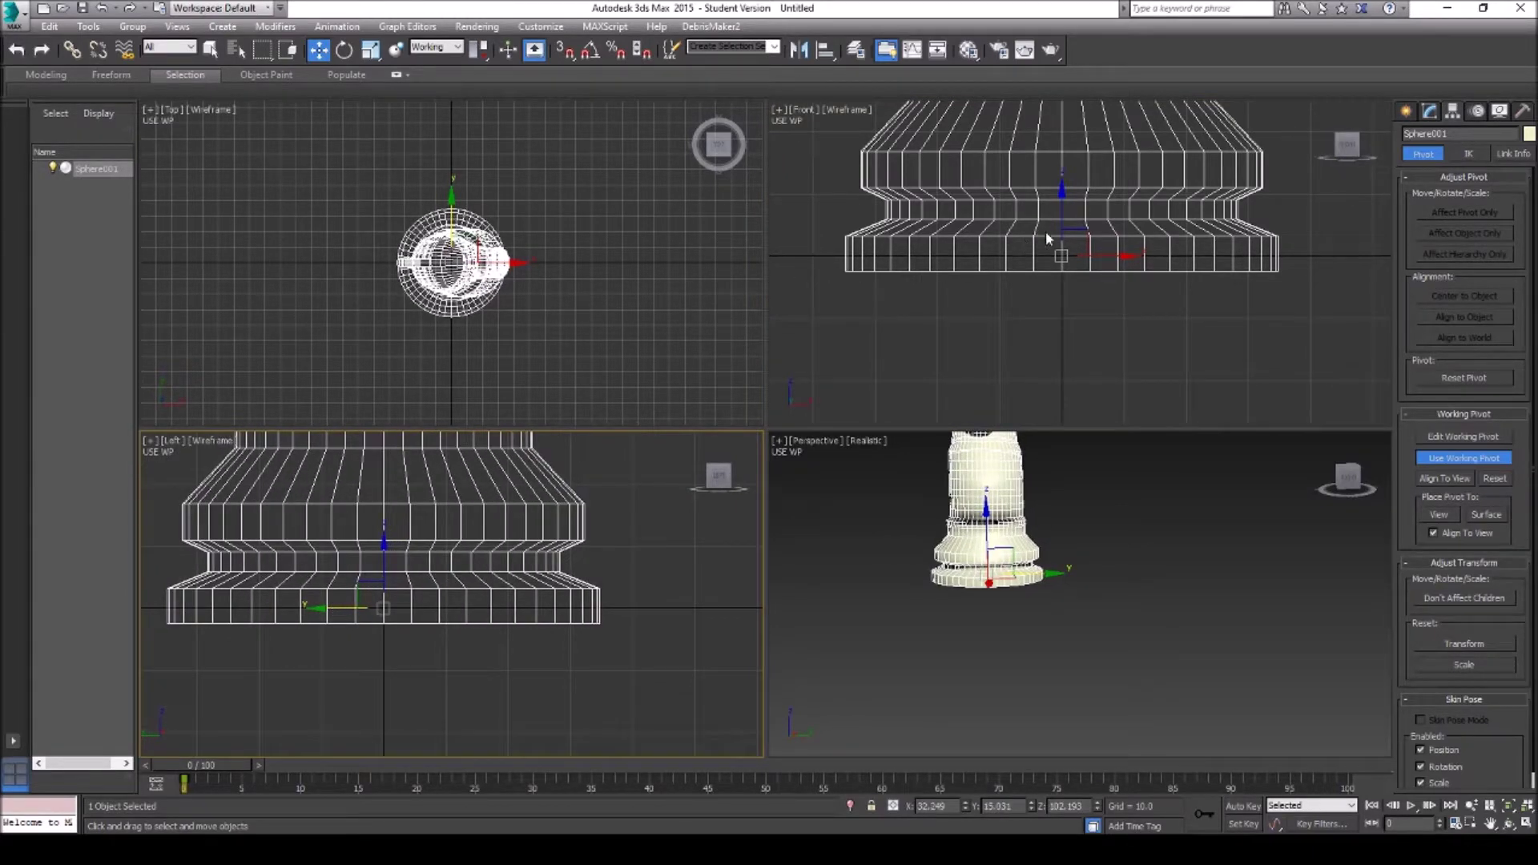
pyautogui.moveTo(1061, 209); pyautogui.dragTo(1061, 194)
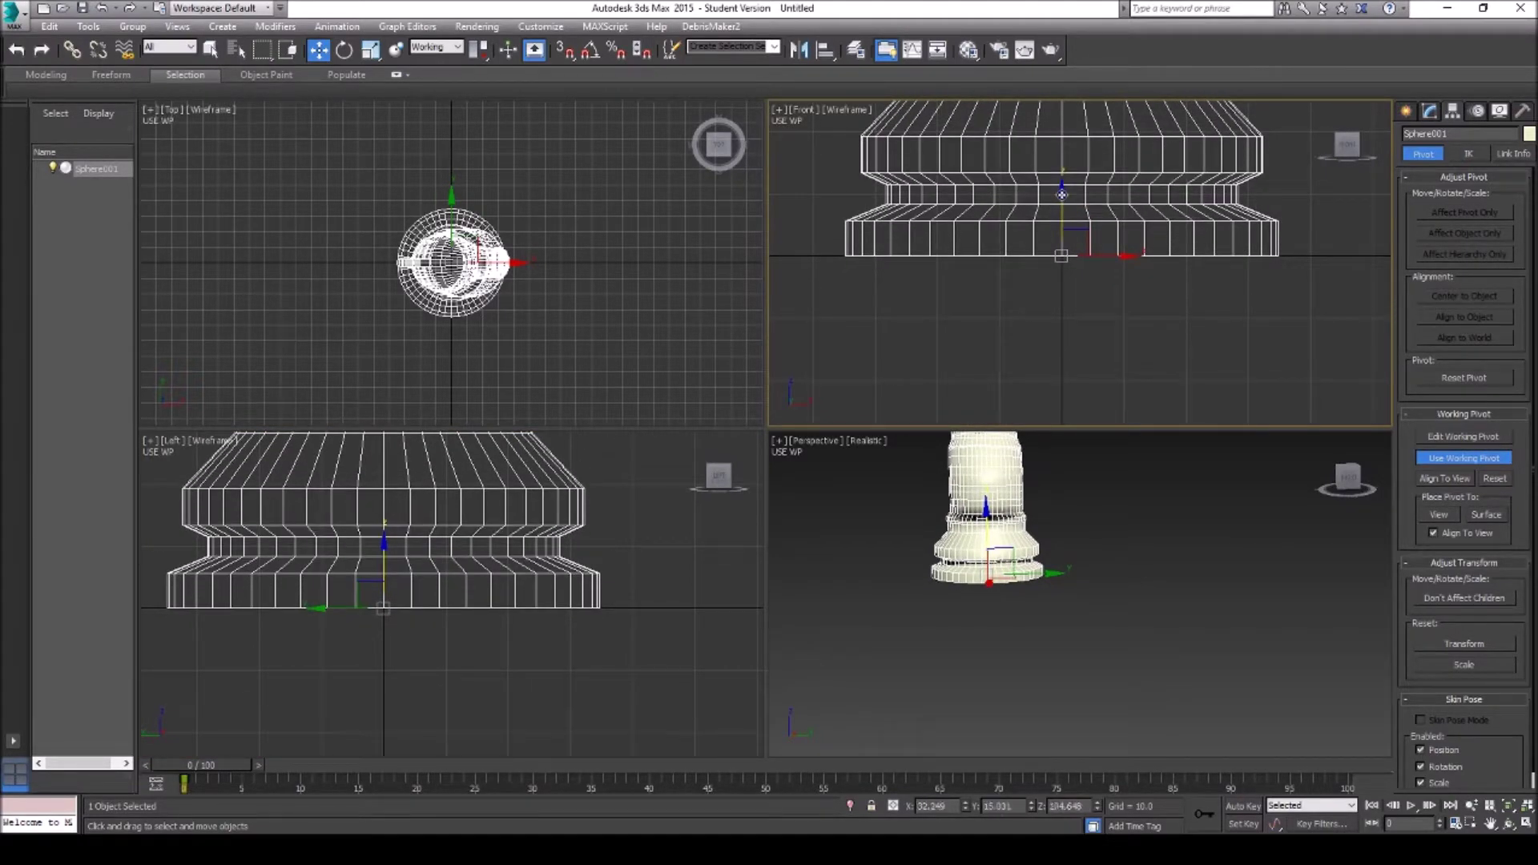
pyautogui.click(1463, 437)
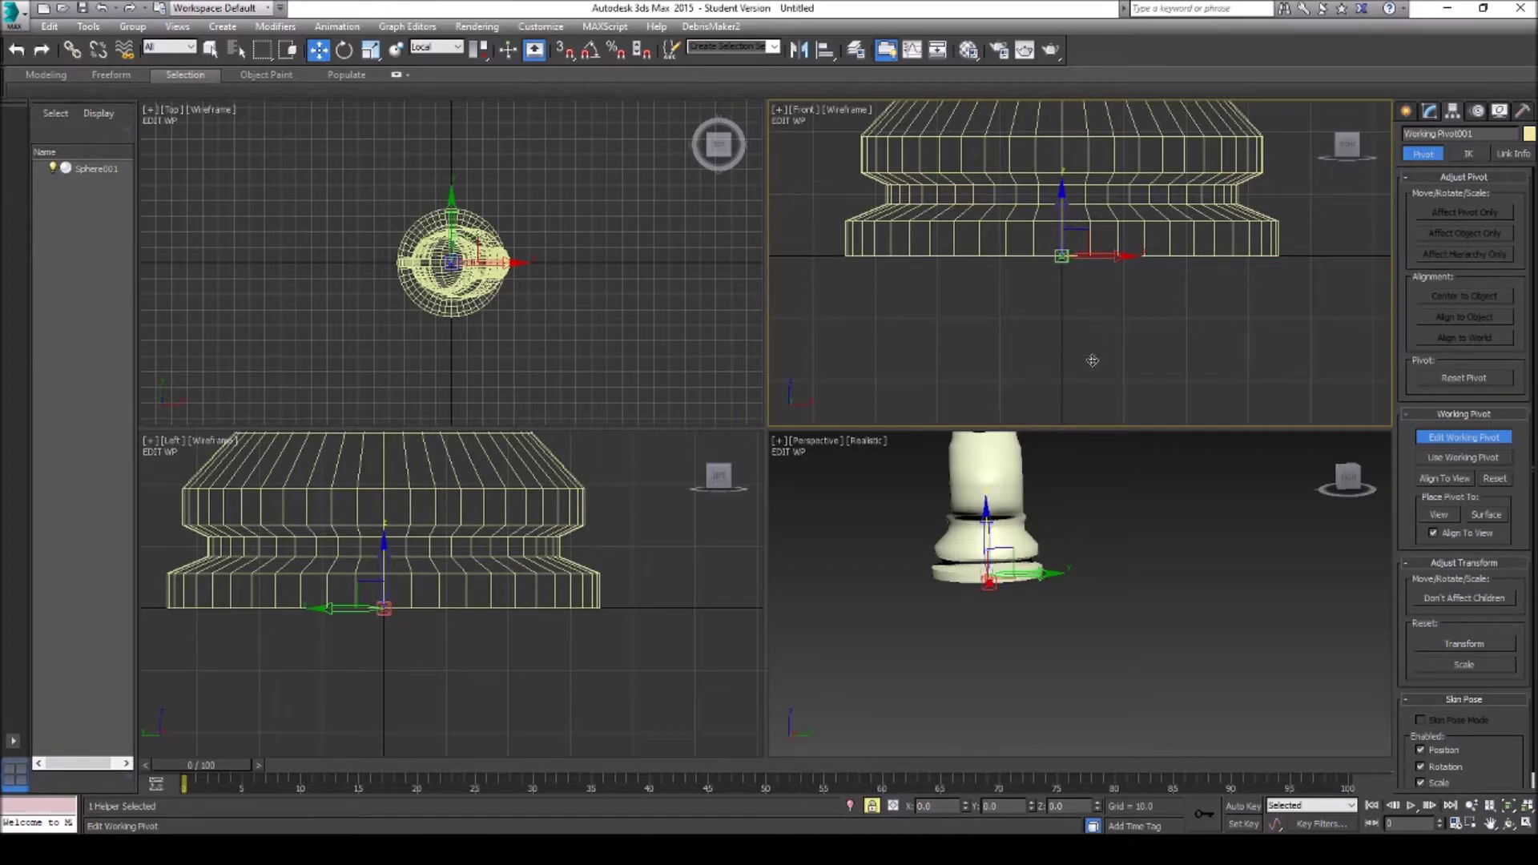
pyautogui.click(1495, 824)
# Step: Export the knight as Knight2.FBX in Chess Pieces, overwriting the old file, with Y-up axis
pyautogui.moveTo(1113, 543); pyautogui.dragTo(1083, 572)
pyautogui.click(27, 22)
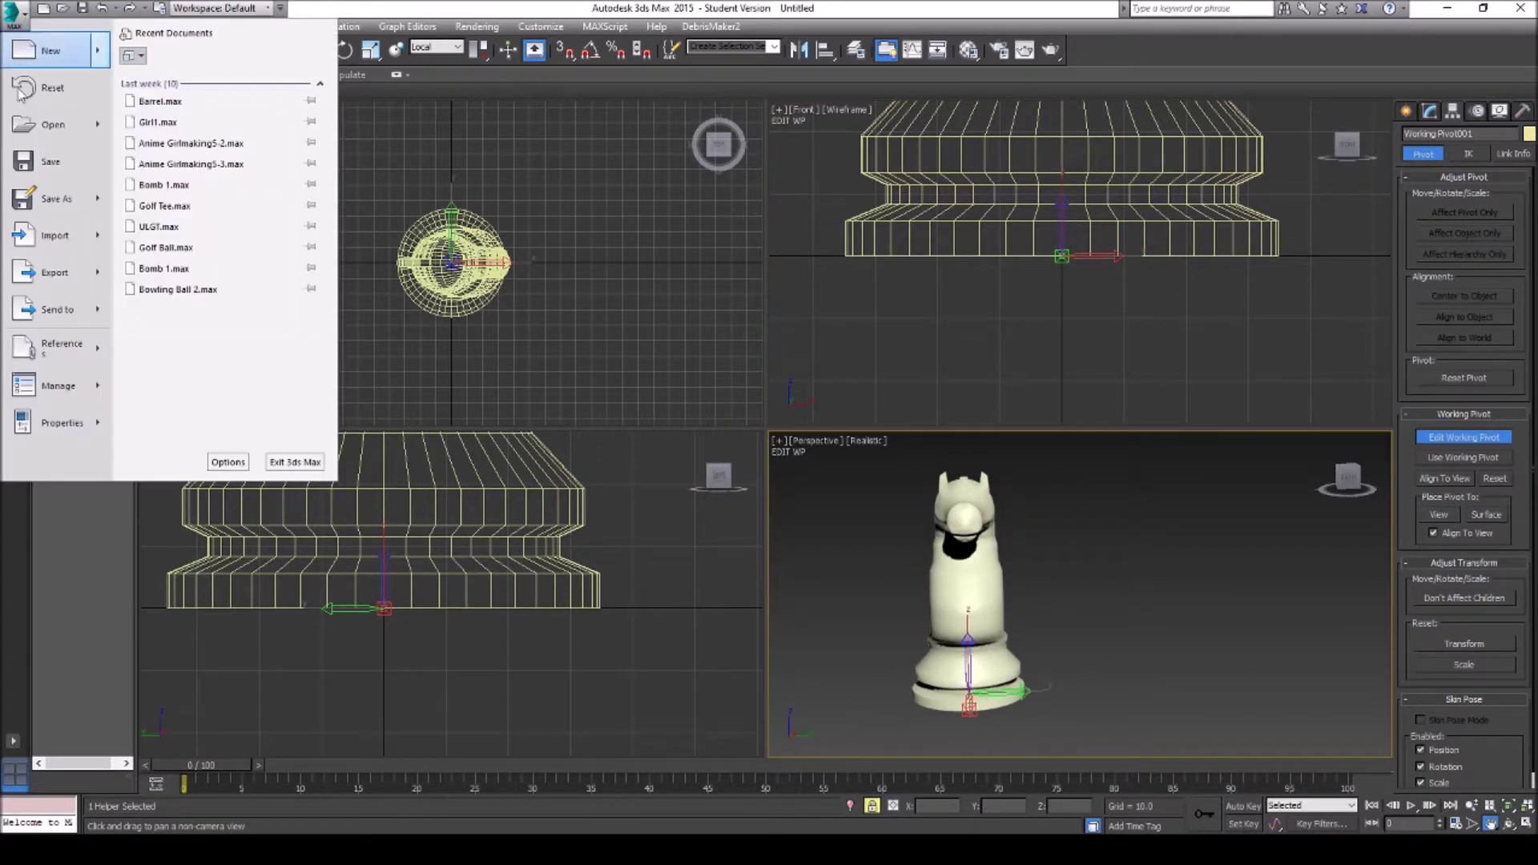
pyautogui.click(45, 265)
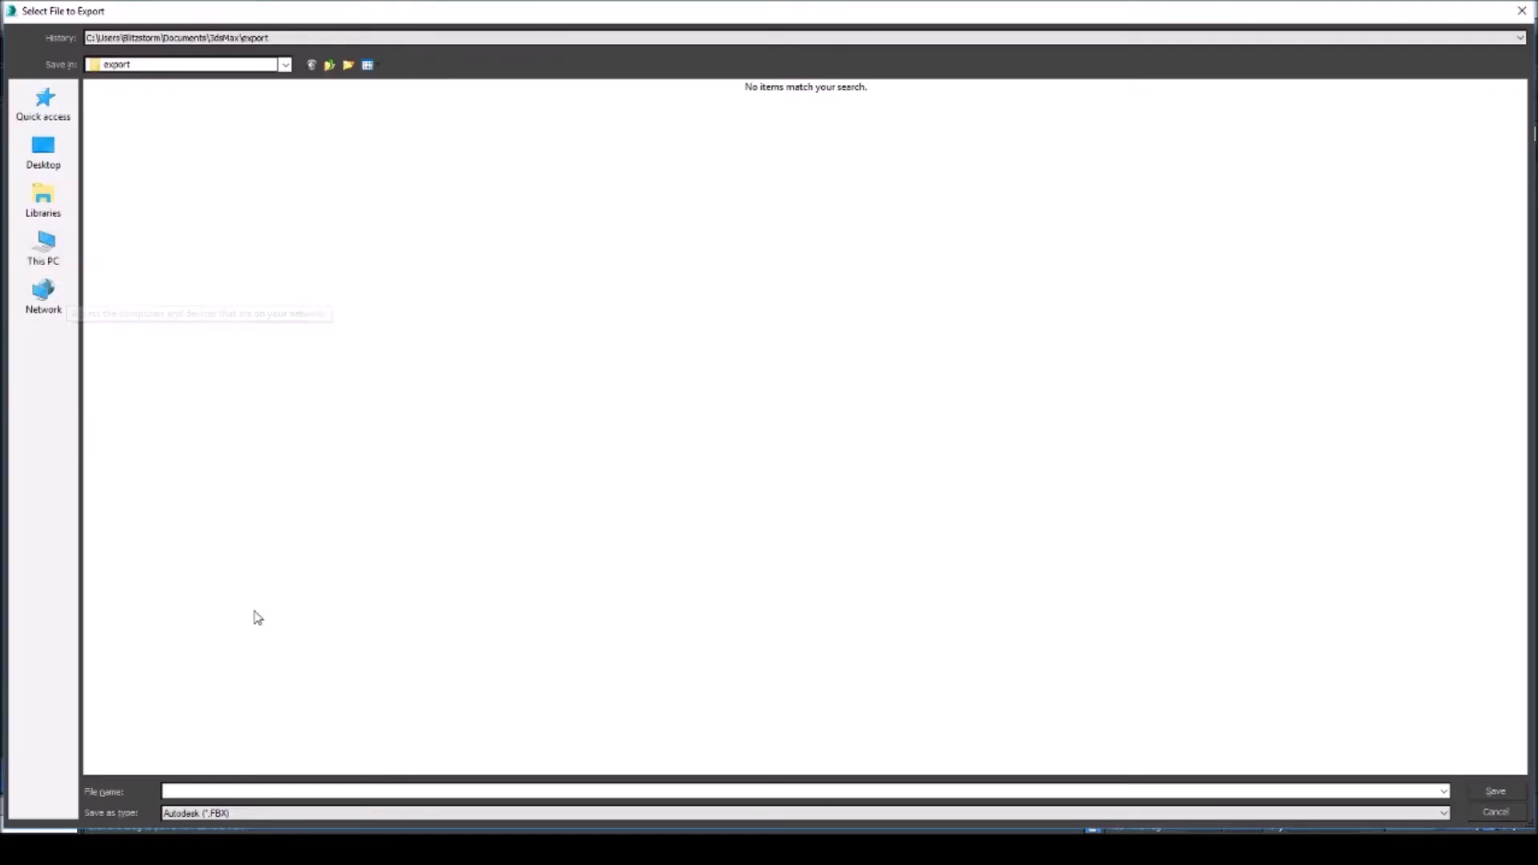
pyautogui.click(131, 166)
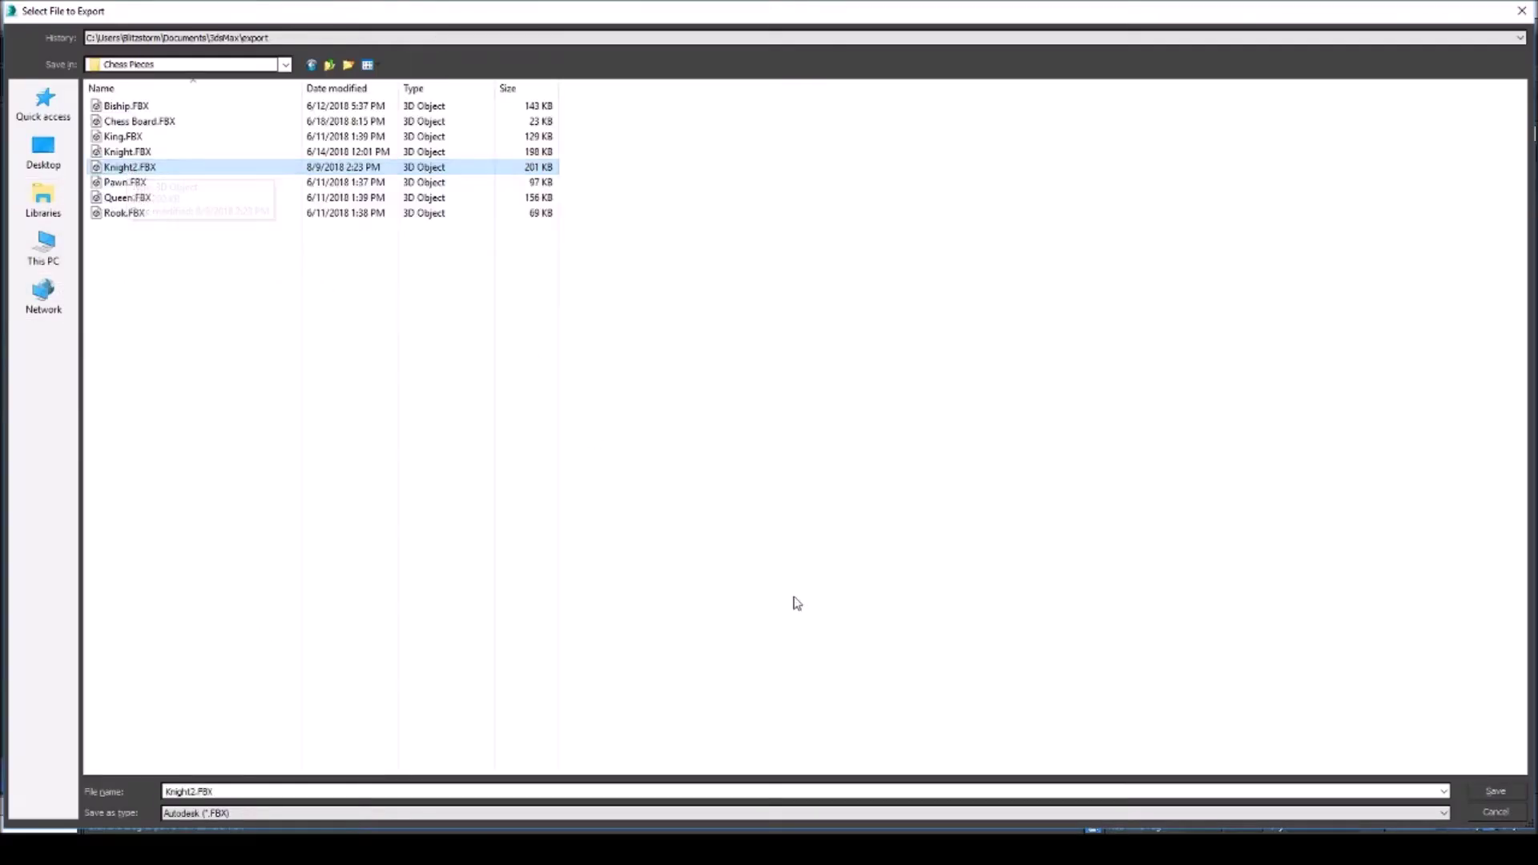
pyautogui.click(1490, 792)
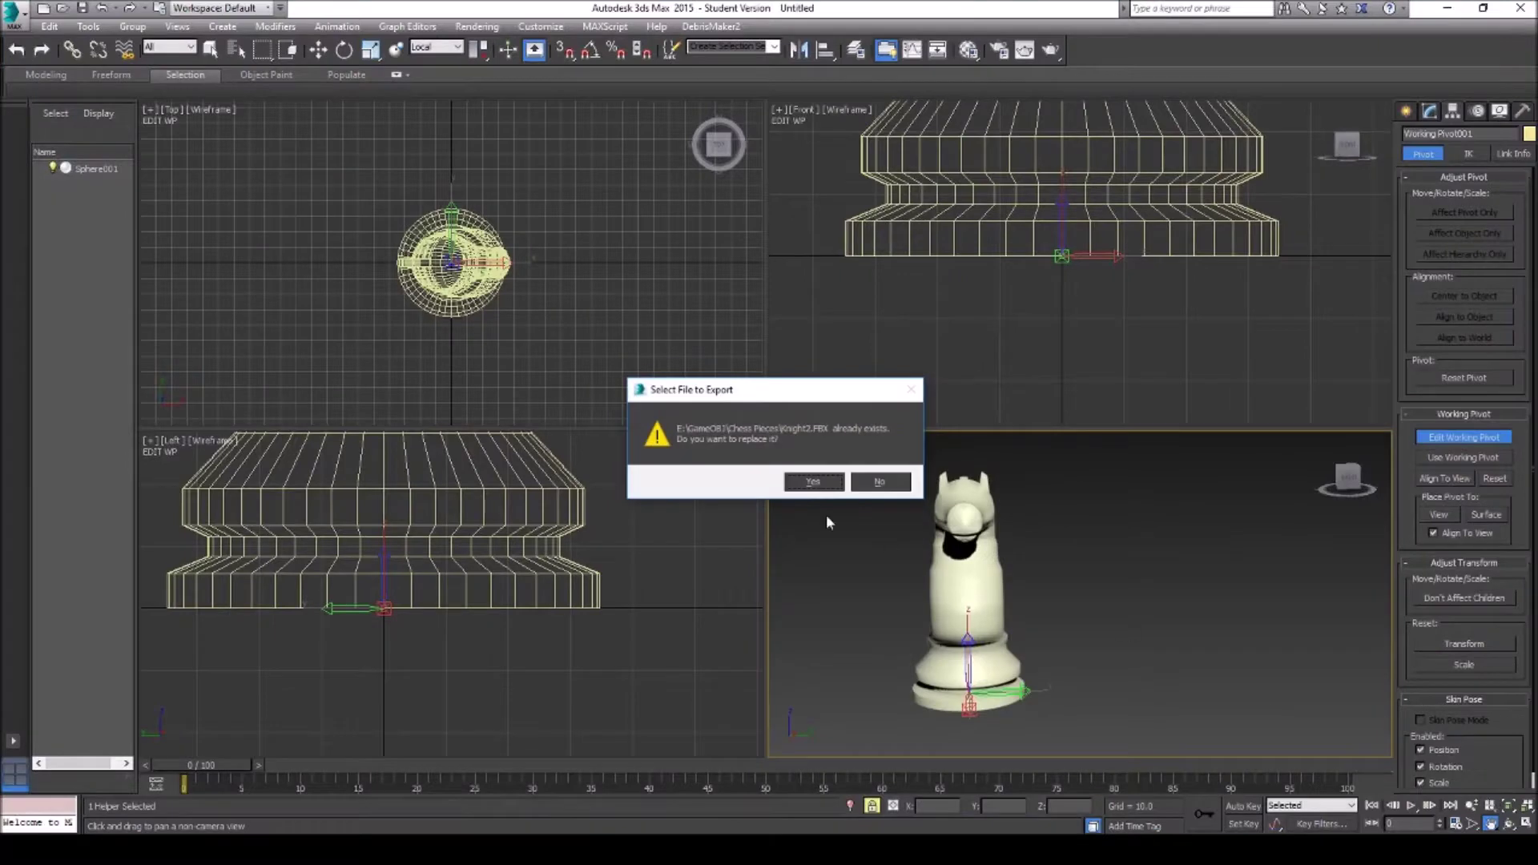
pyautogui.click(810, 483)
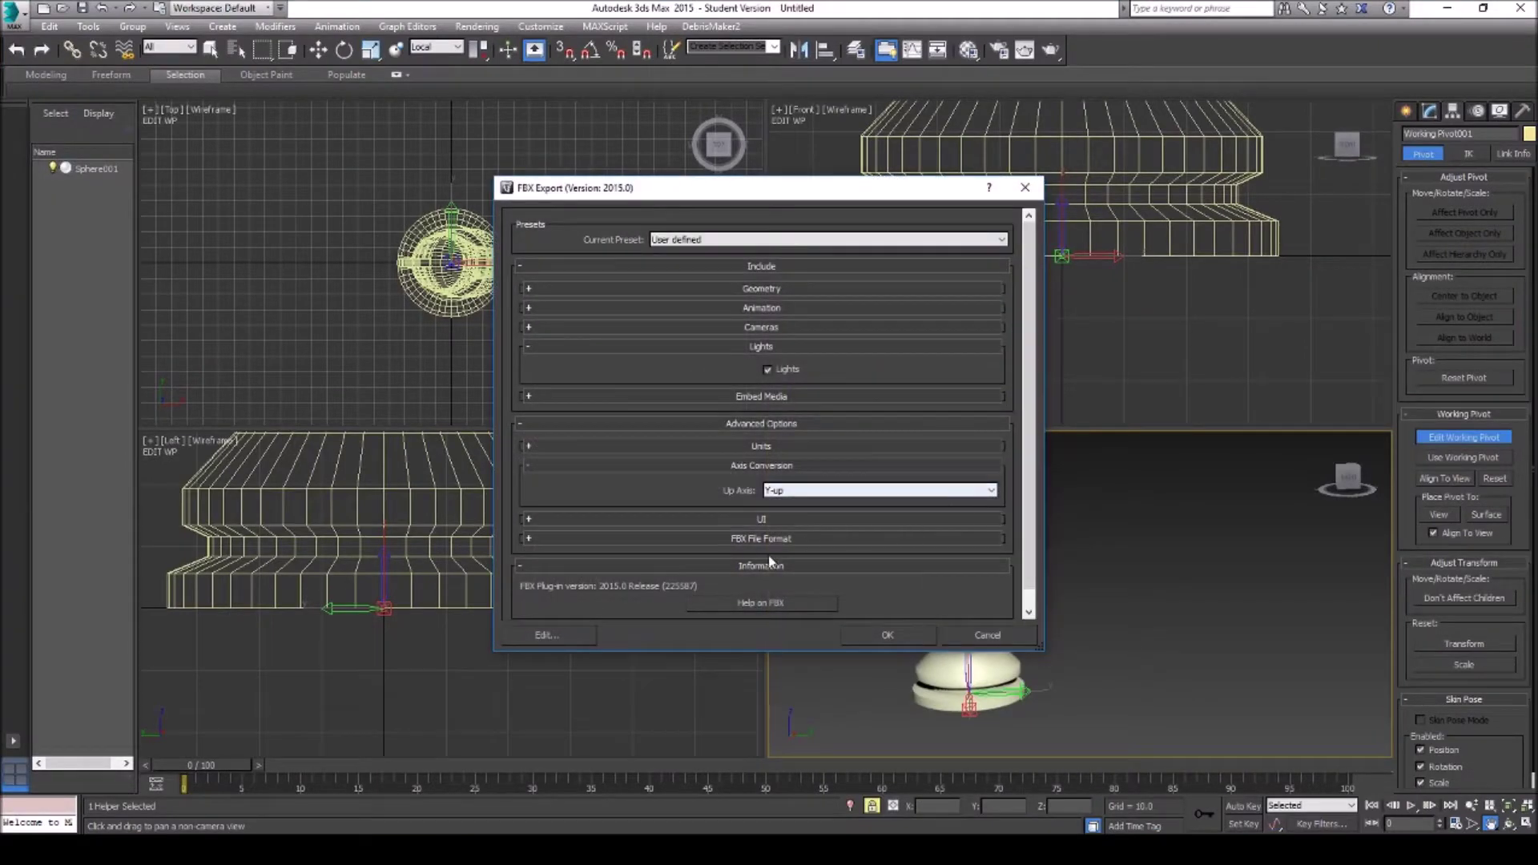
pyautogui.click(881, 635)
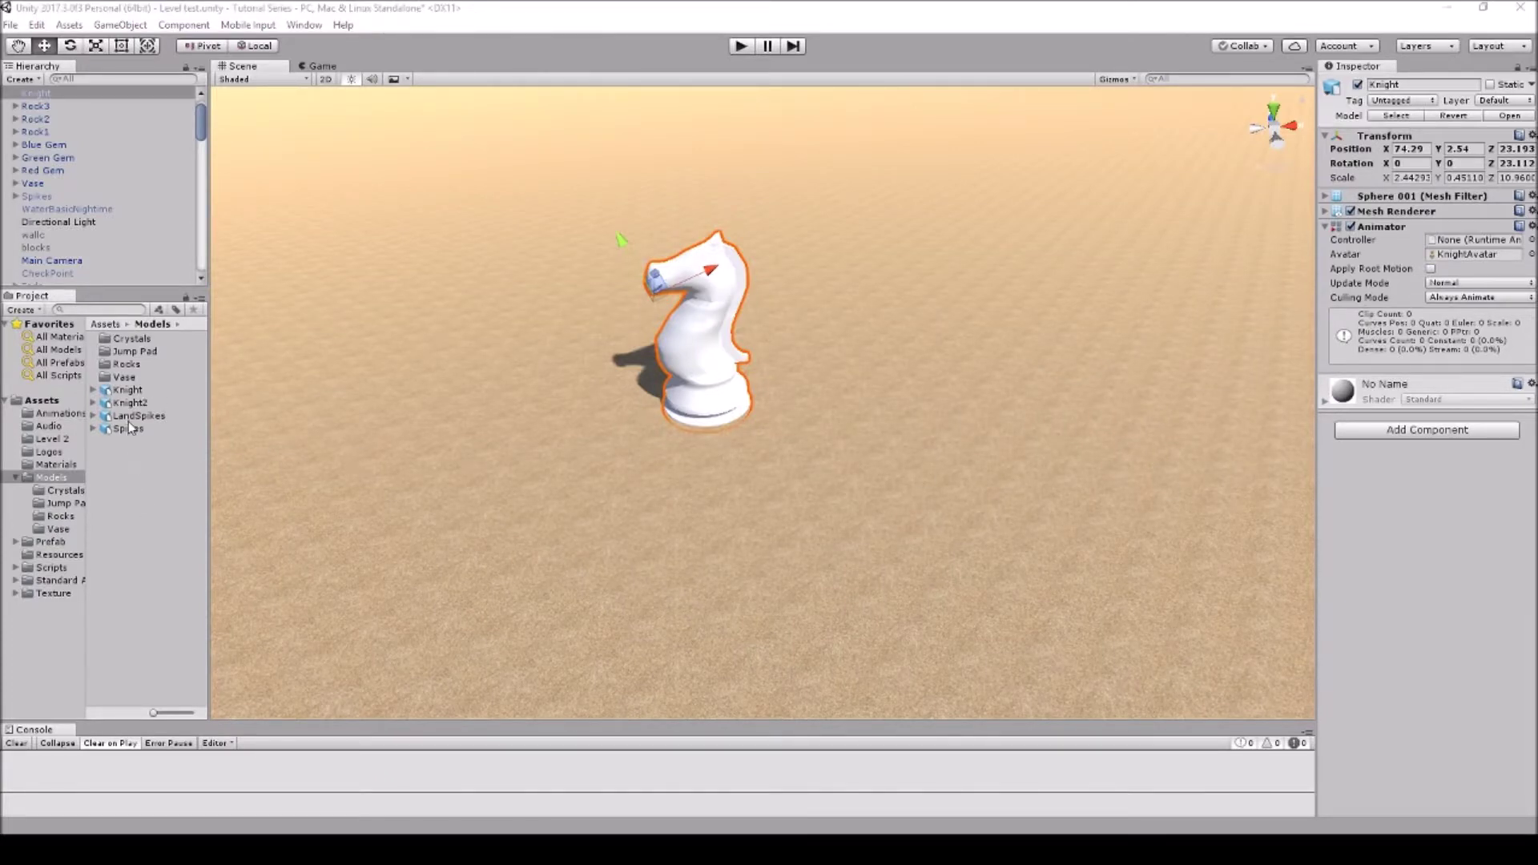
# Step: Place Knight2 beside Knight in the Unity scene, frame both, and view Knight's Import Settings
pyautogui.moveTo(129, 402); pyautogui.dragTo(881, 458)
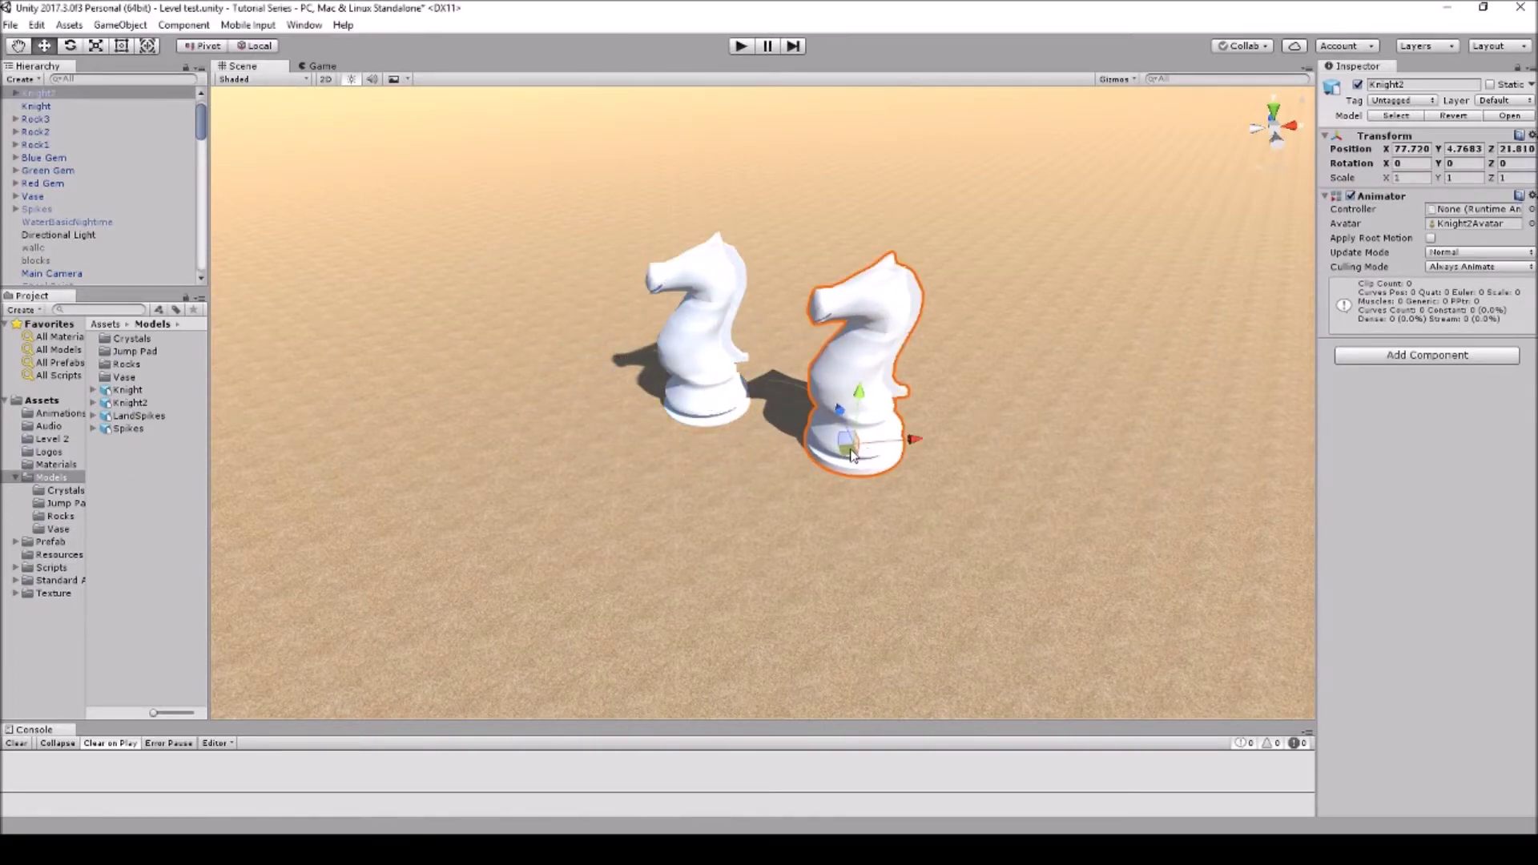
pyautogui.click(18, 46)
pyautogui.moveTo(946, 293); pyautogui.dragTo(755, 325)
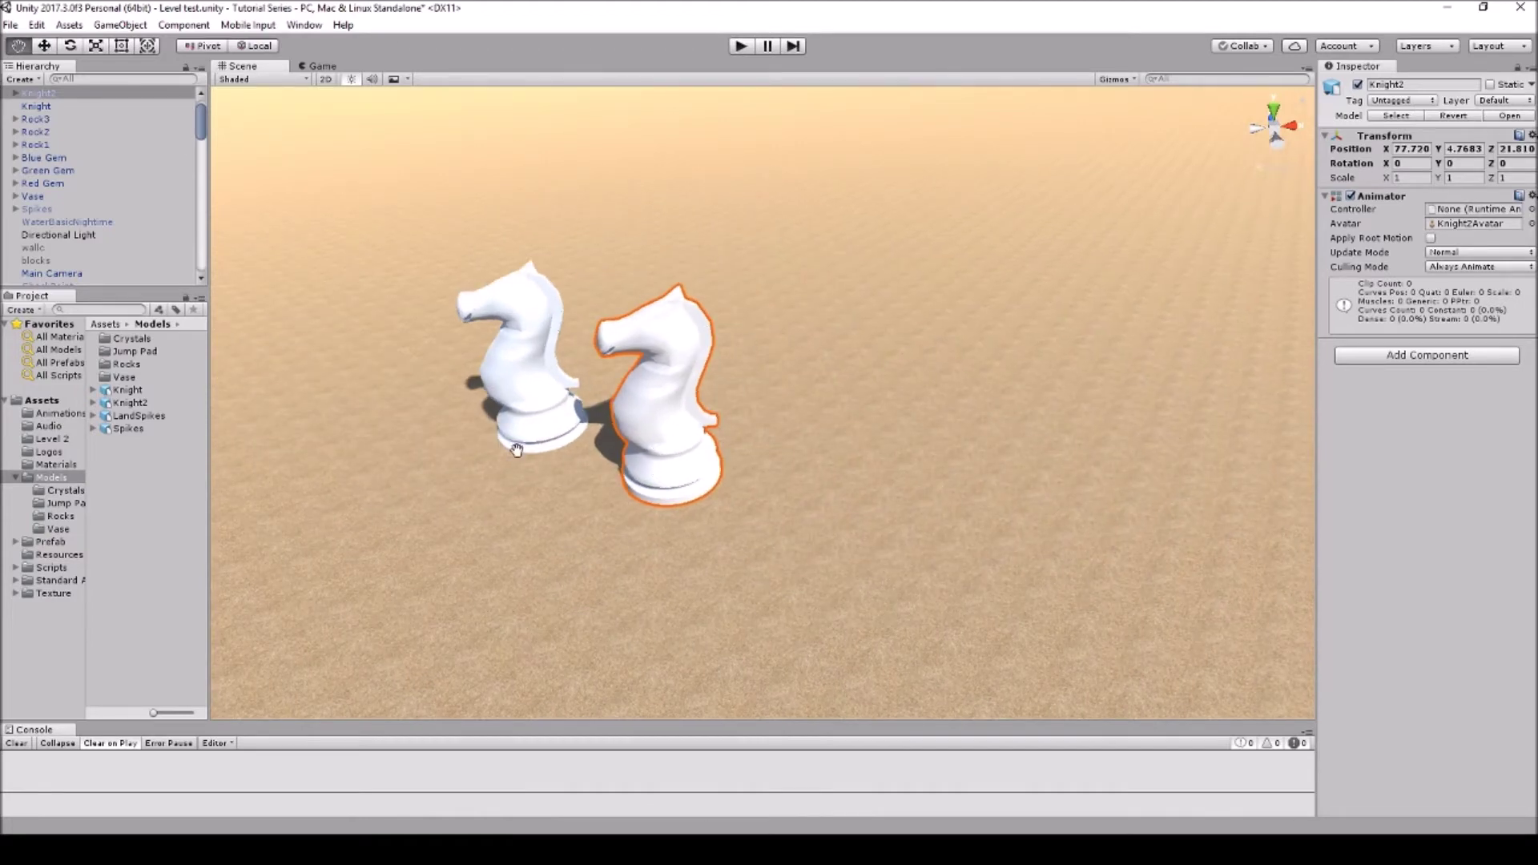
pyautogui.click(128, 390)
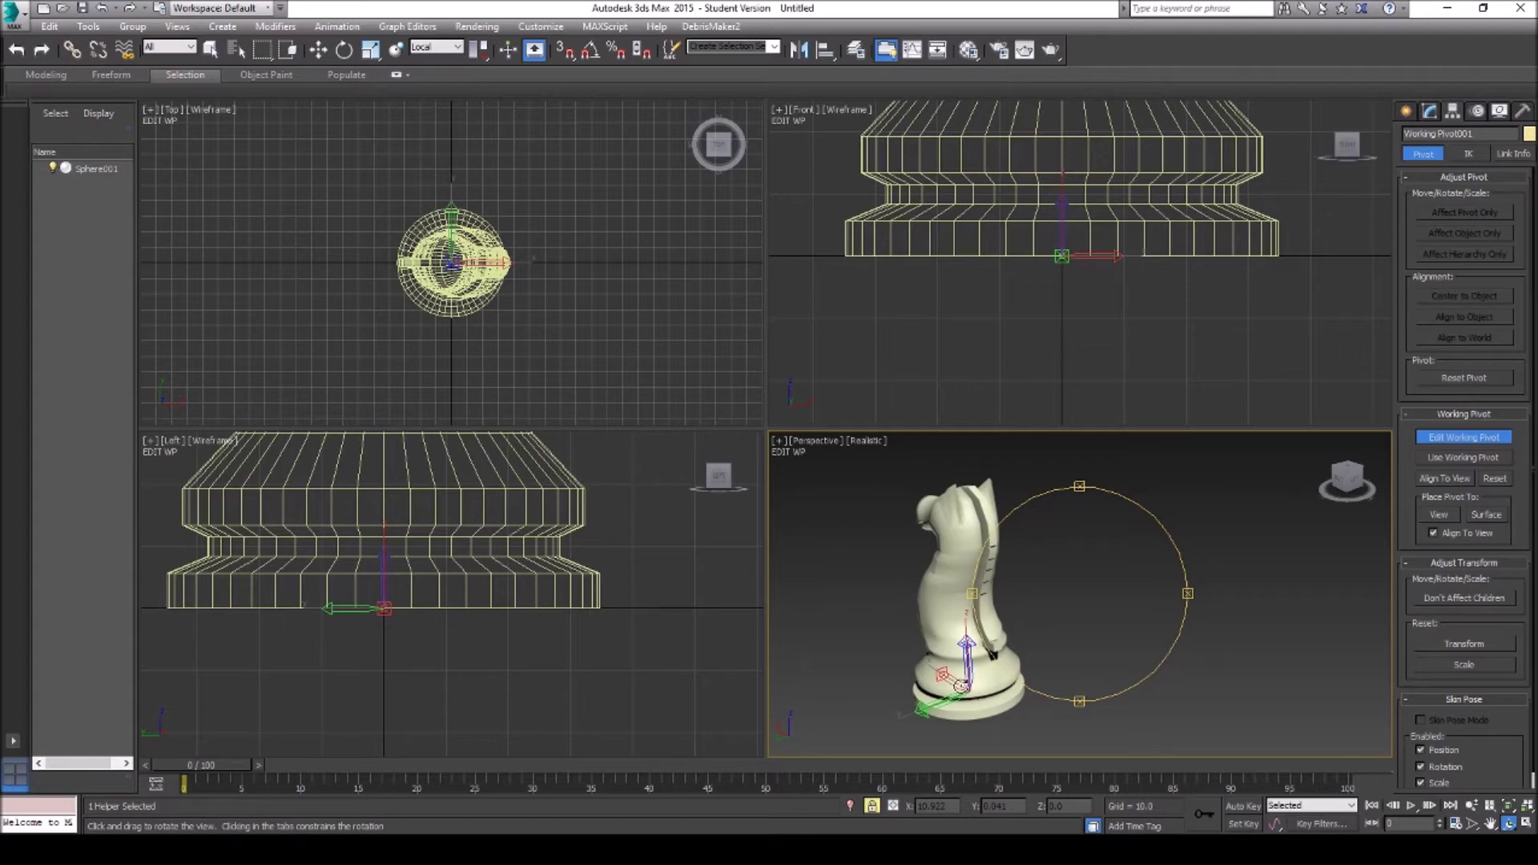
# Step: Choose Rotate from the Perspective quad menu so rotation rings surround the knight's base
pyautogui.rightClick(962, 686)
pyautogui.rightClick(961, 677)
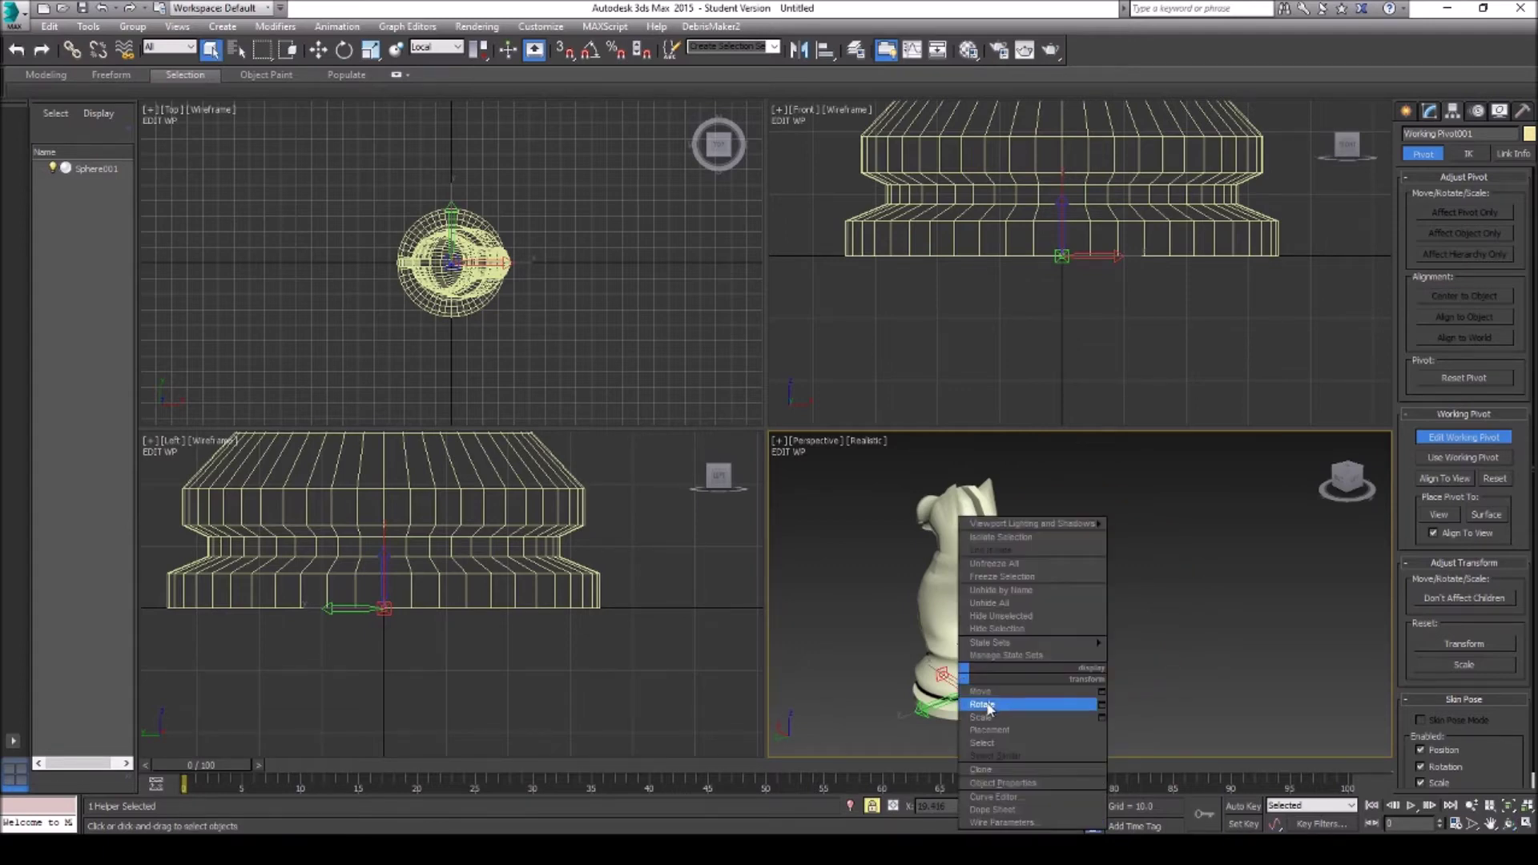
pyautogui.click(984, 704)
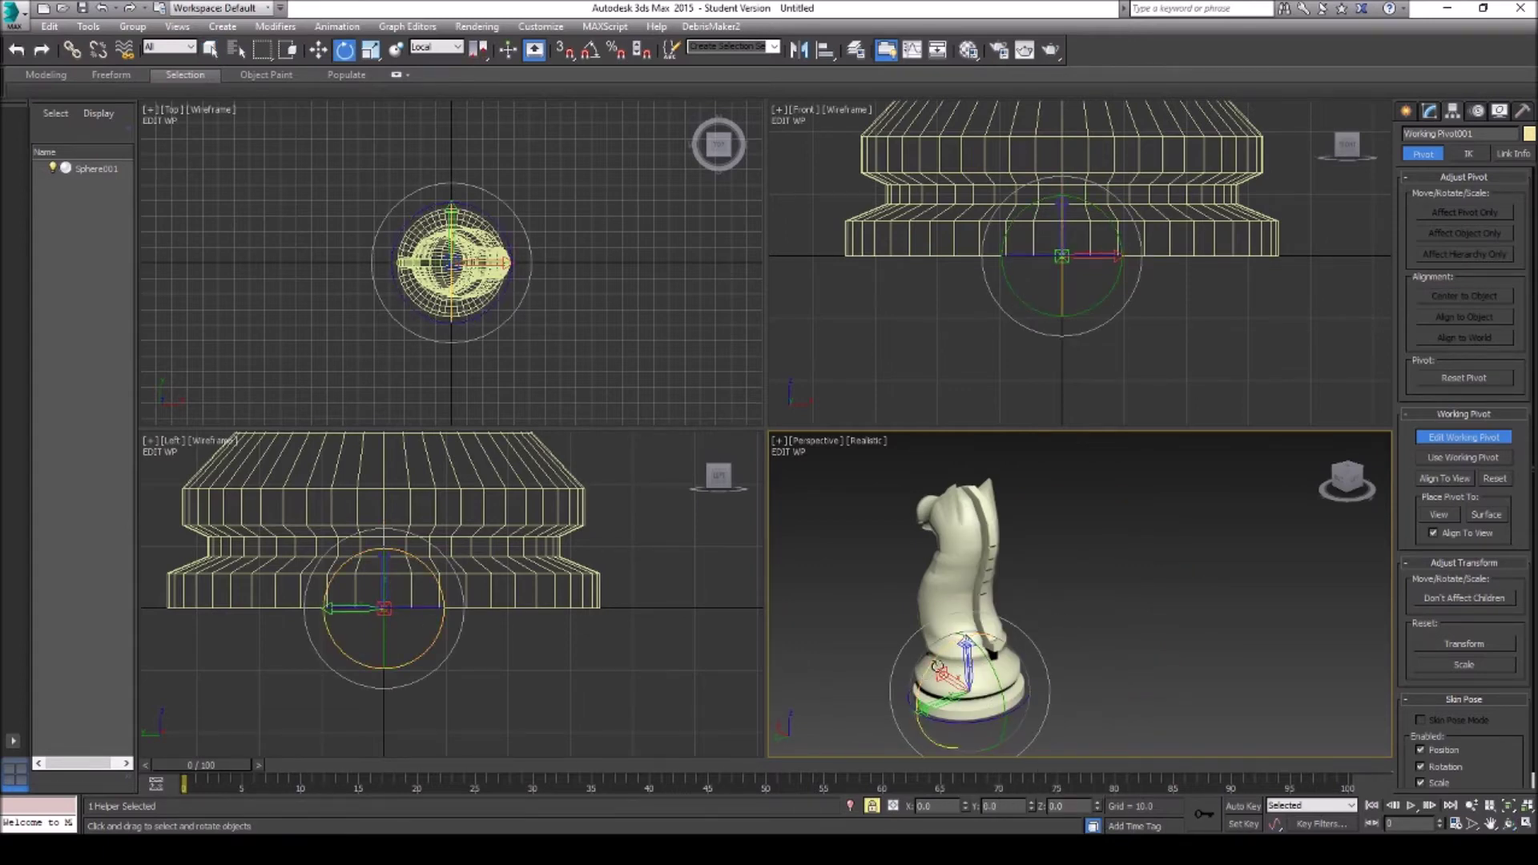